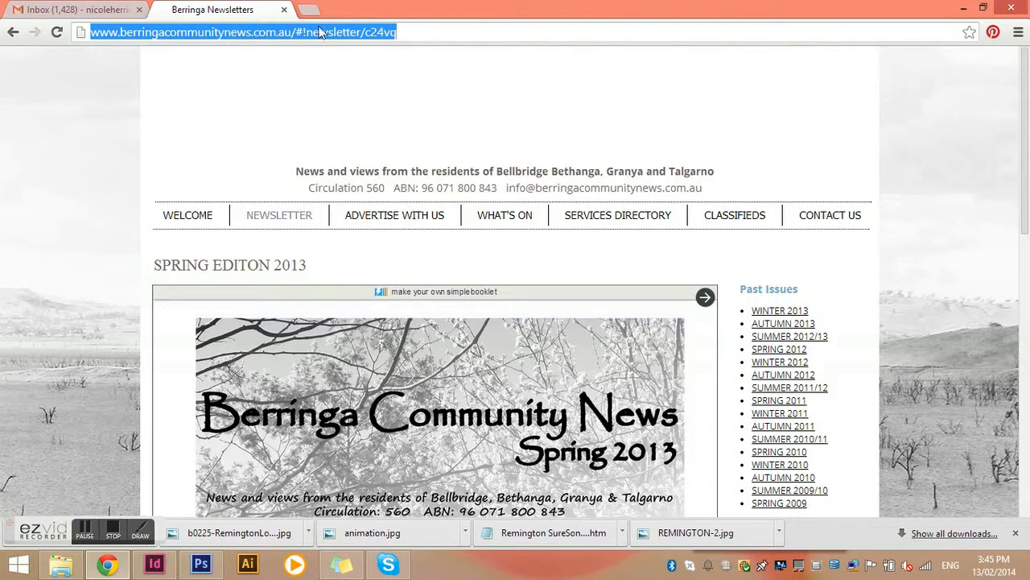
Open the community news site's Welcome page and scroll through it
click(194, 215)
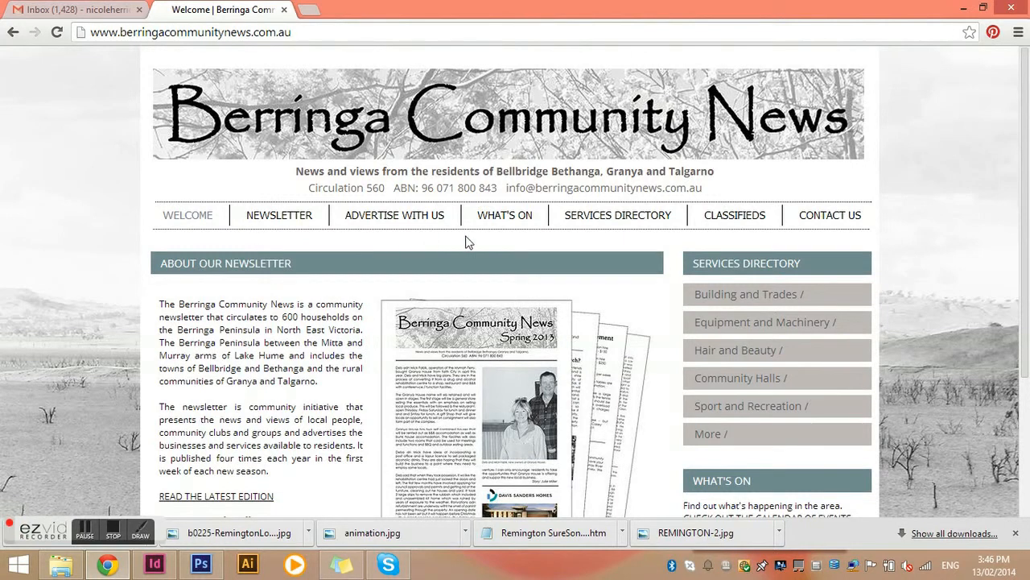
scroll(466, 246, down, 2)
scroll(466, 252, down, 1)
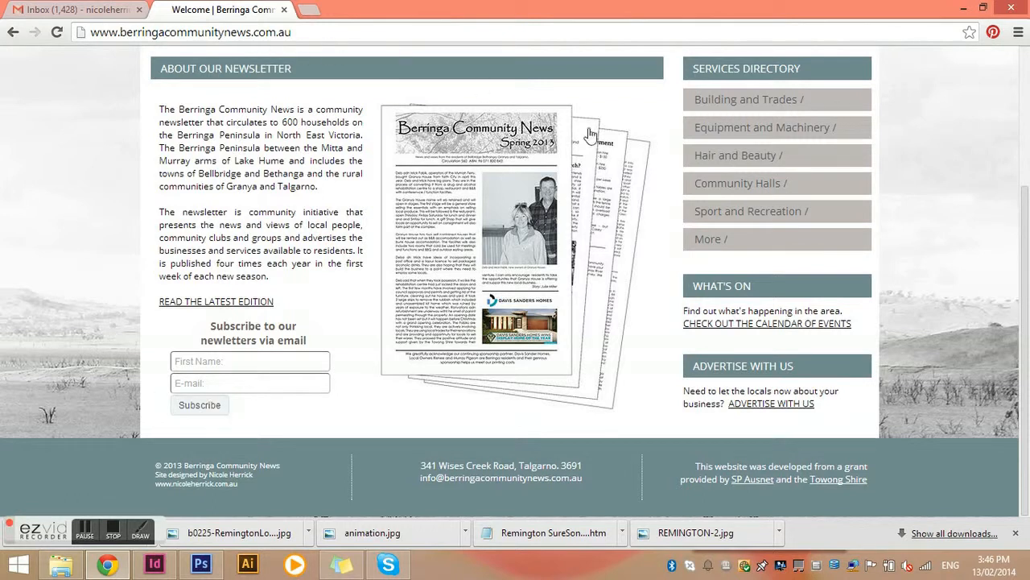
Search the web for mailchimp in a new tab and open the MailChimp login page
click(309, 10)
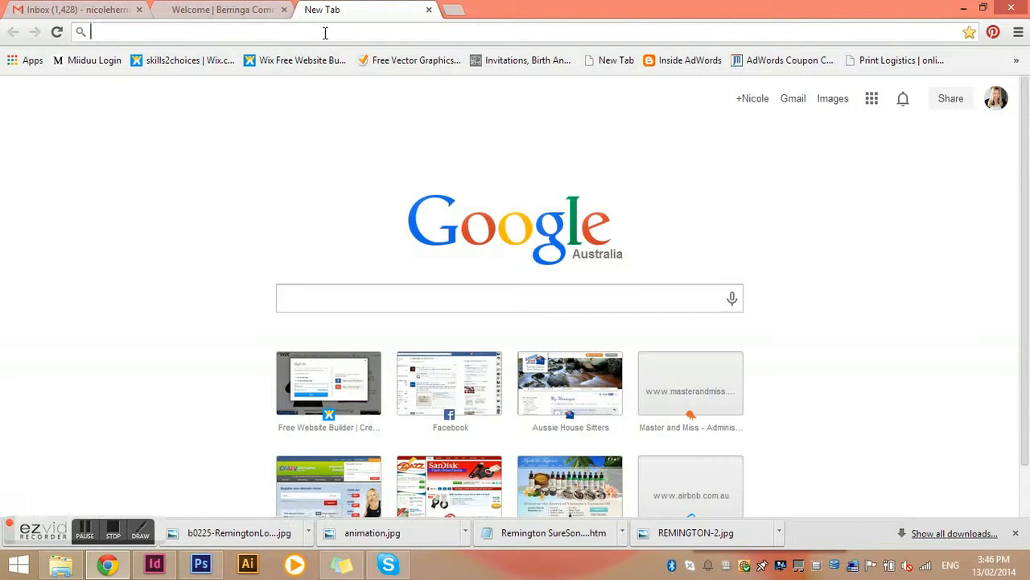
text(ma)
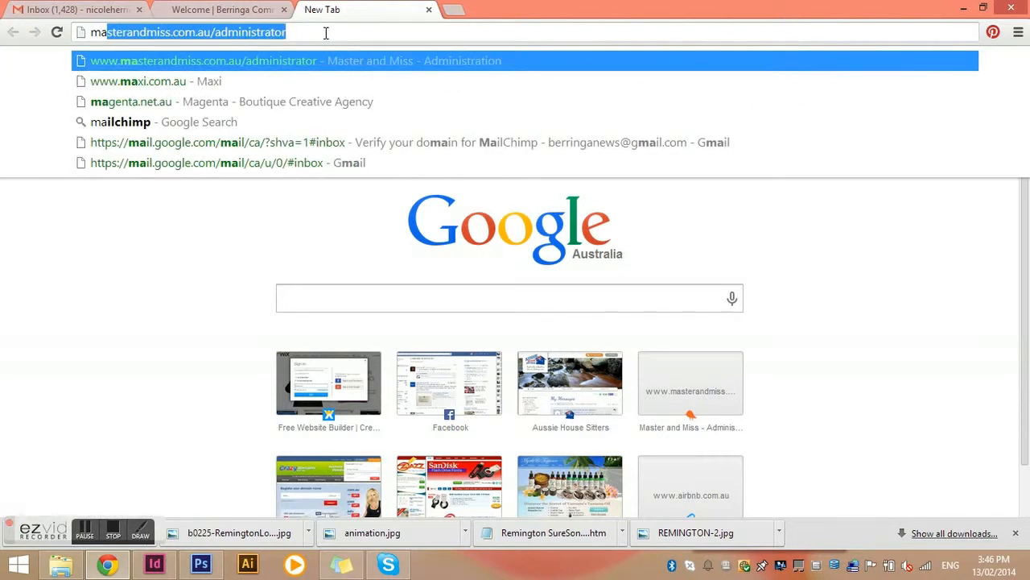
text(ilchimp)
key(Return)
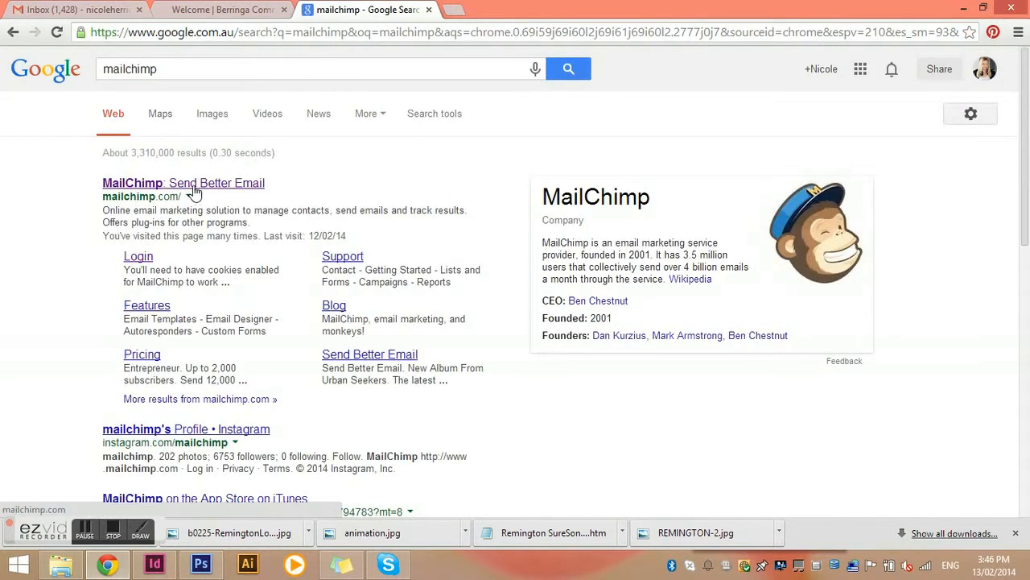
click(194, 186)
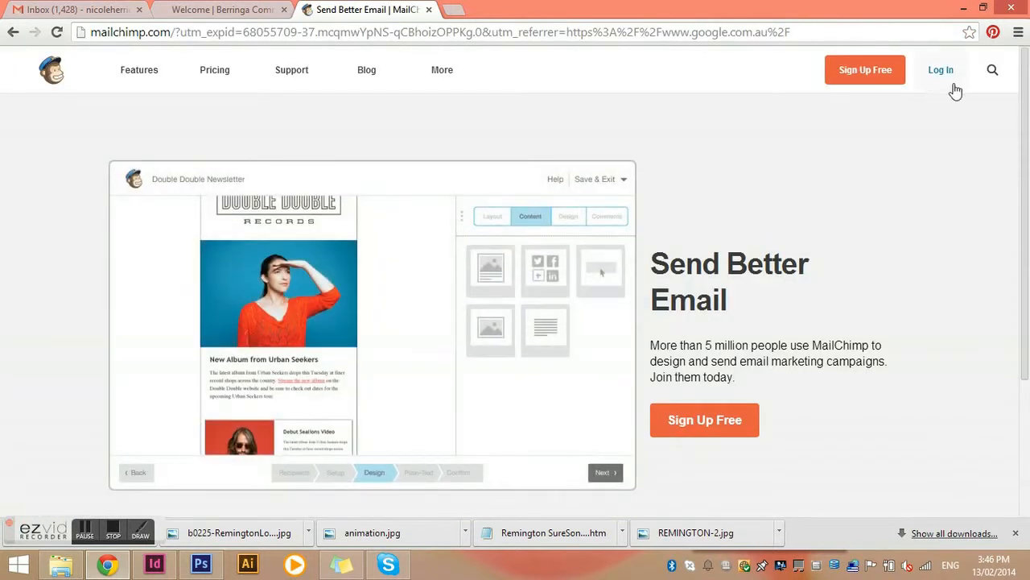
click(940, 73)
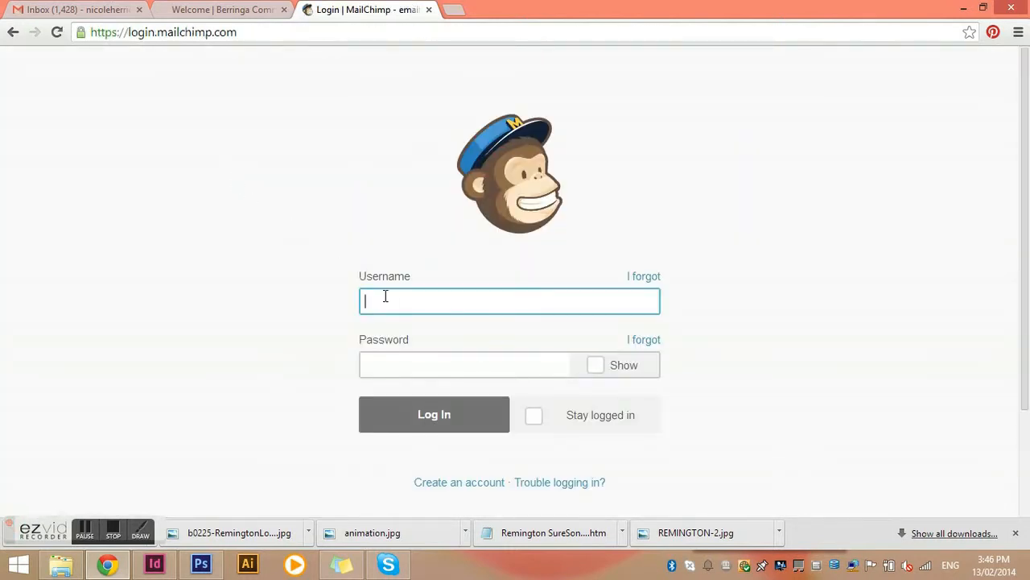
Log in to MailChimp with the newsletter account's e-mail address and the account password
click(385, 295)
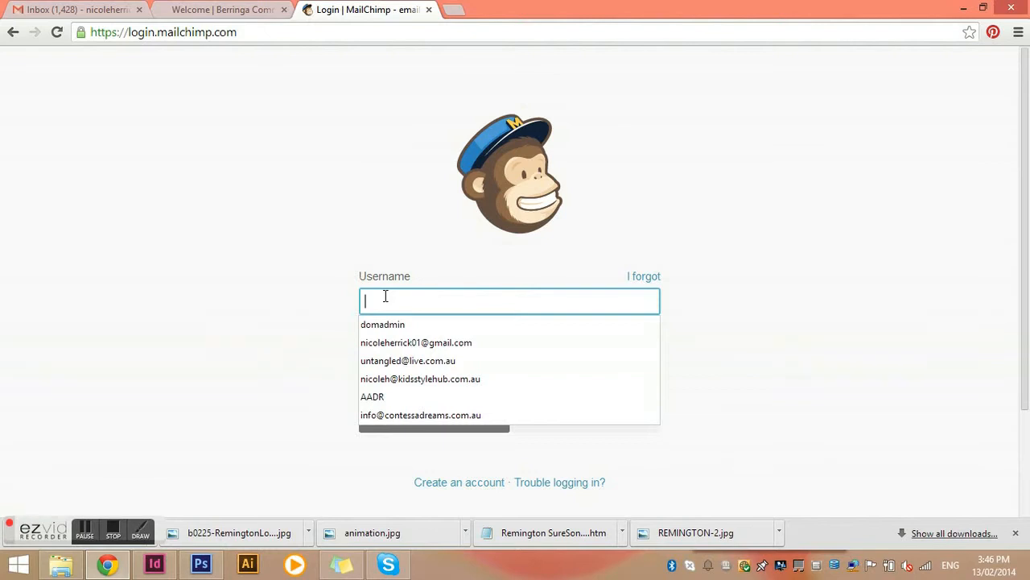
text(info)
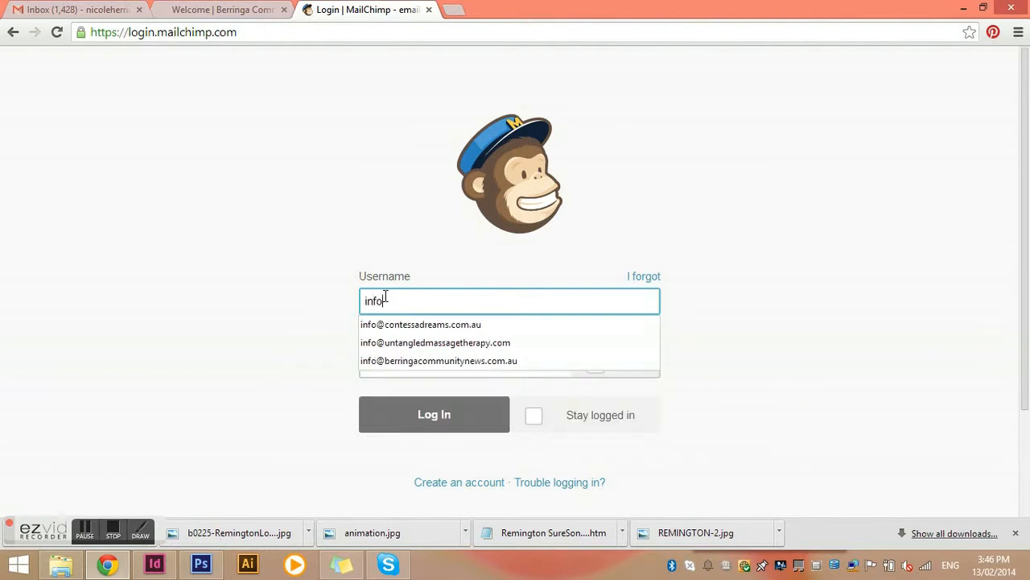
key(Down)
key(Down)
key(Down)
key(Tab)
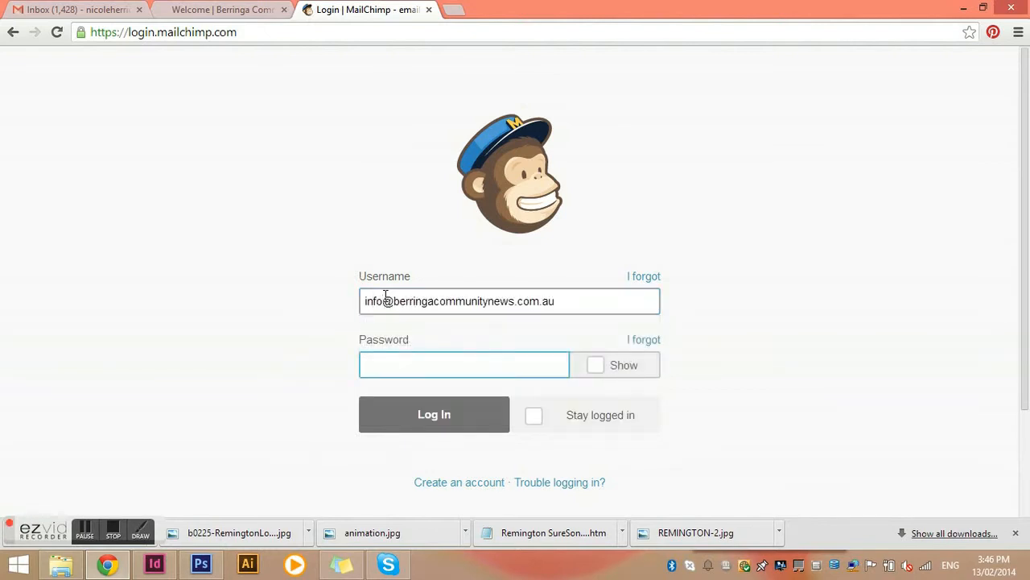
text(•••••••••)
key(Return)
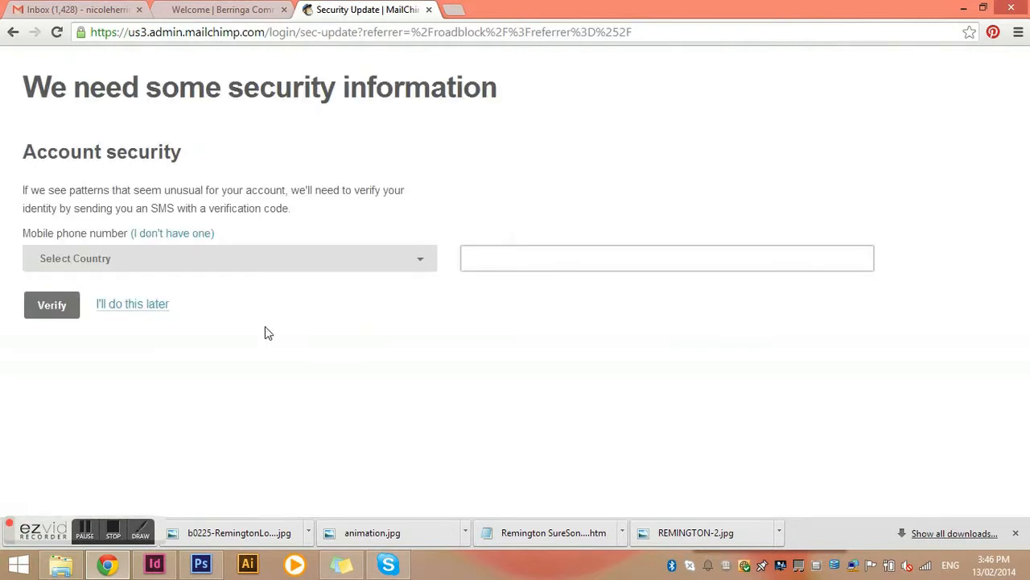
Skip the account security setup and open the Campaigns list
click(152, 312)
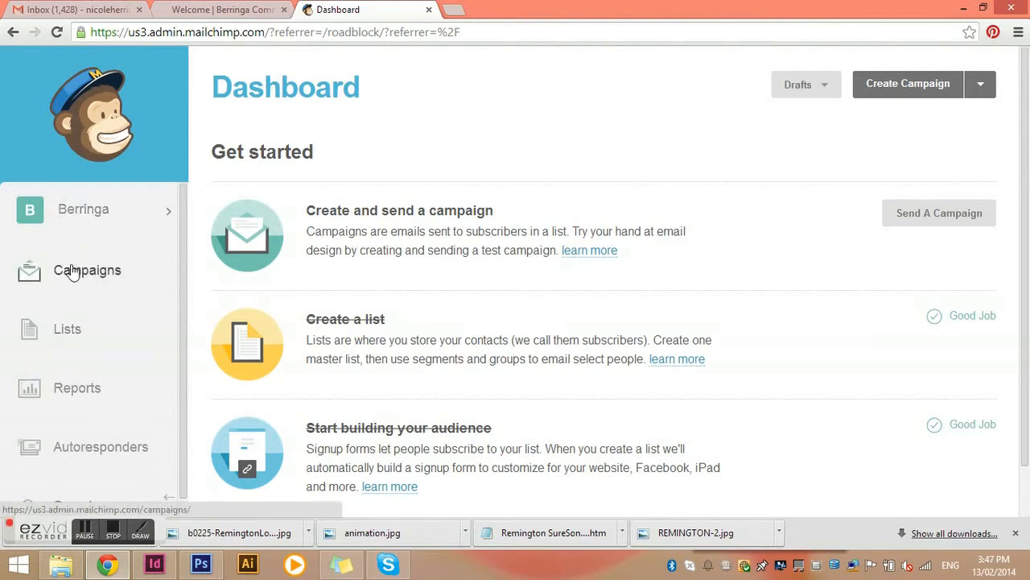
click(83, 216)
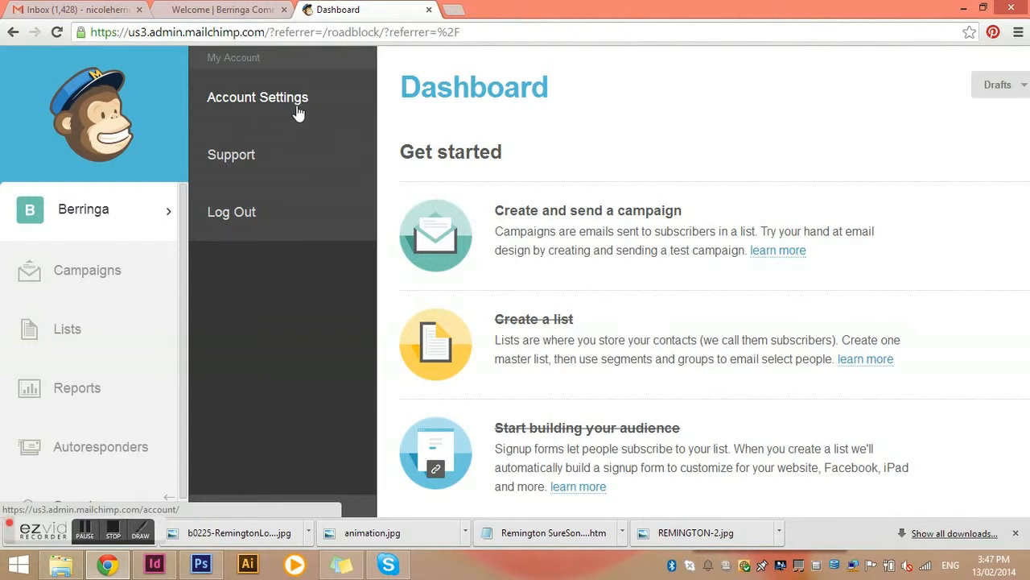
click(76, 275)
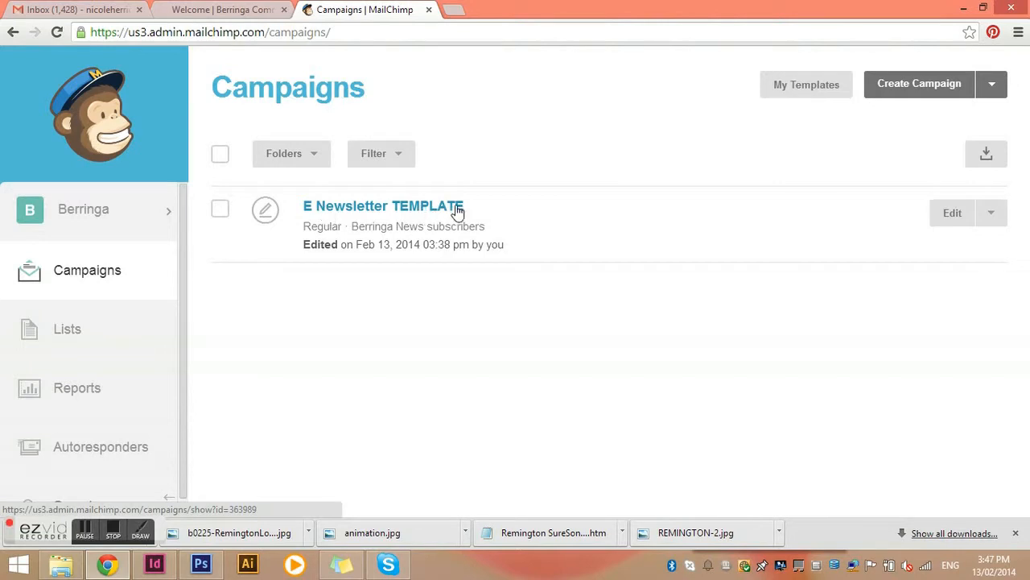
Preview the E Newsletter TEMPLATE campaign's email and close the preview
click(990, 215)
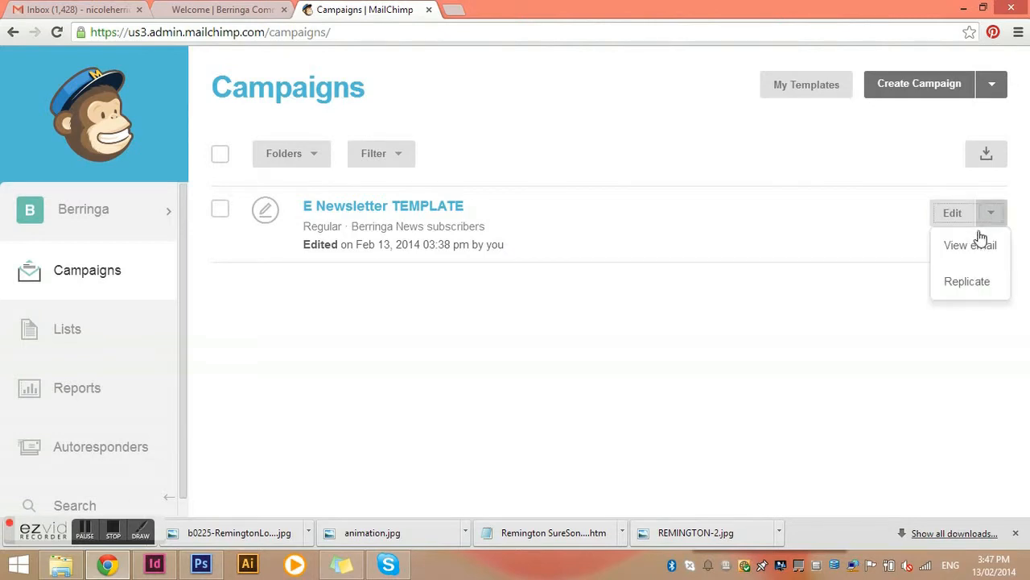
click(976, 252)
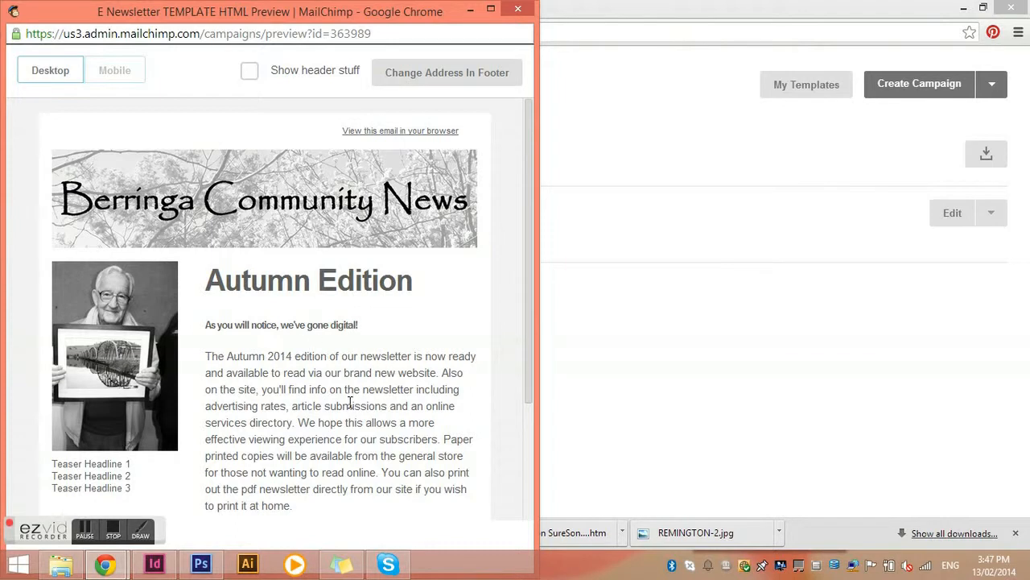
scroll(348, 402, down, 2)
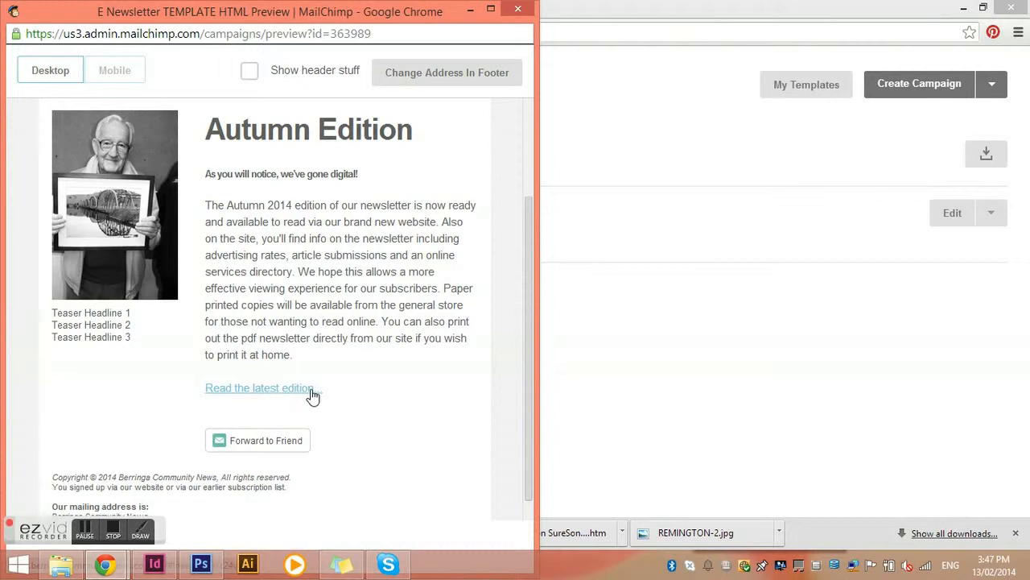
click(619, 24)
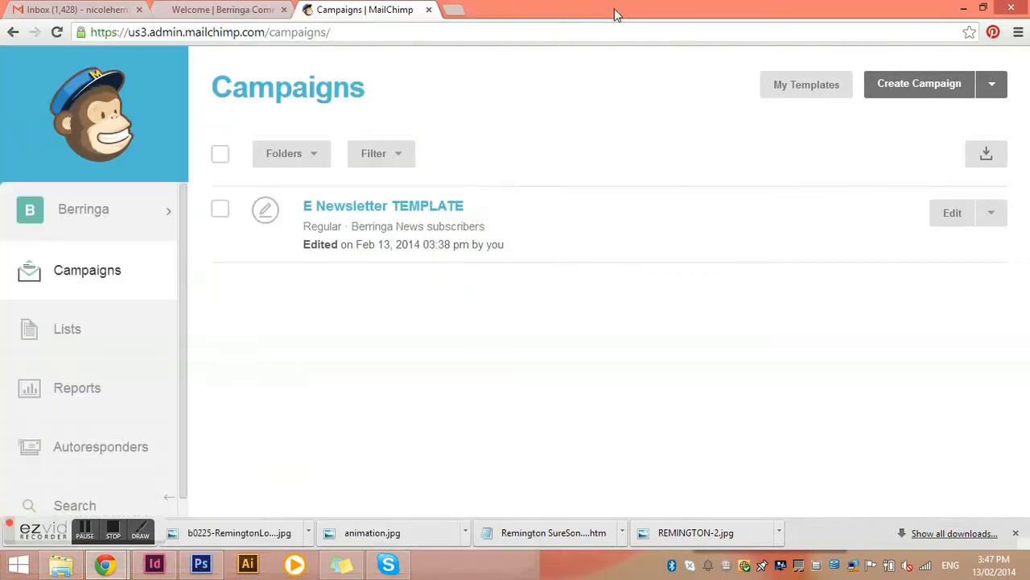
Browse the Spring 2013 newsletter booklet on the community site's Newsletter page, then return to the Campaigns tab
click(232, 10)
scroll(355, 169, up, 2)
click(266, 174)
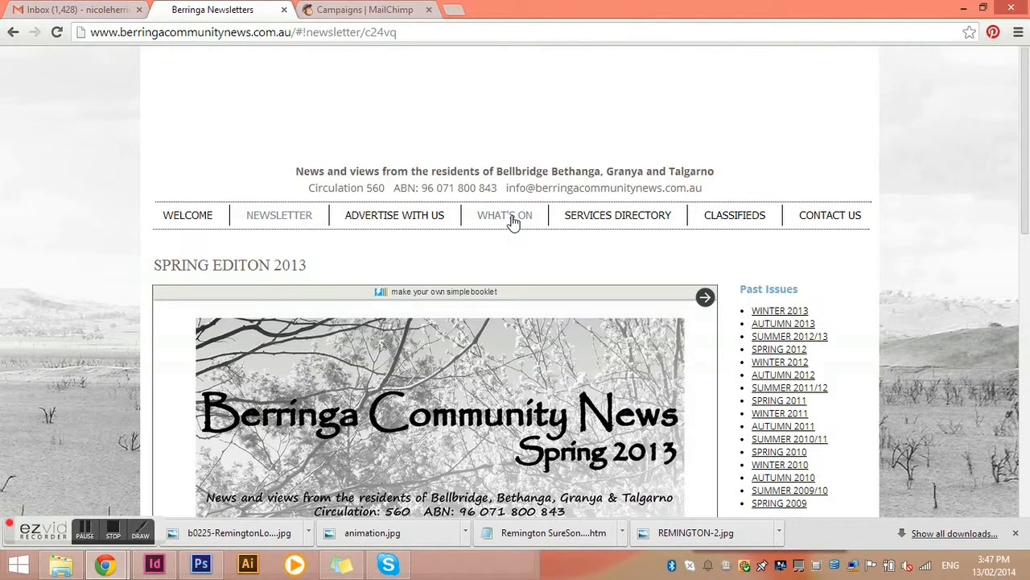
click(340, 13)
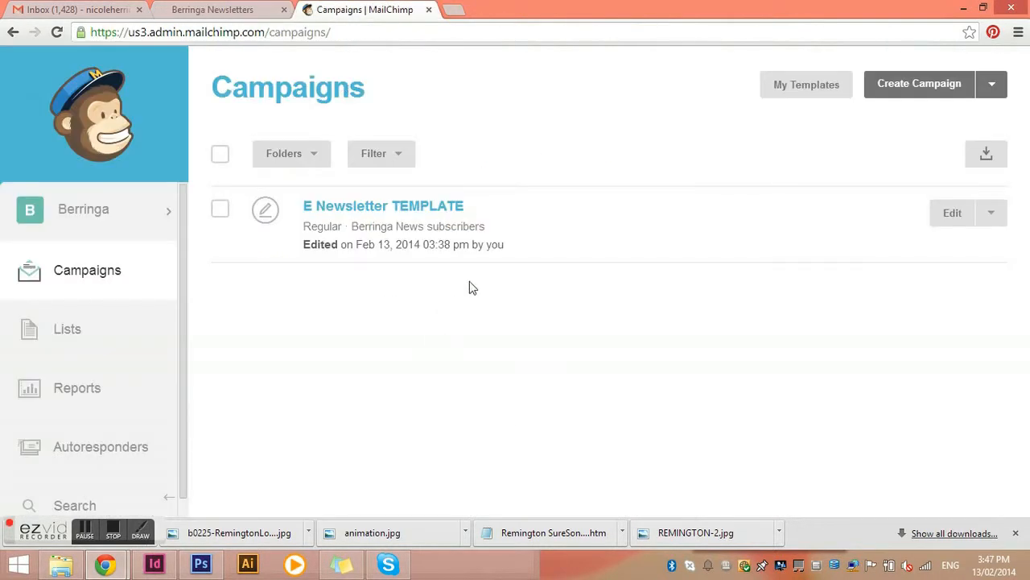
click(229, 10)
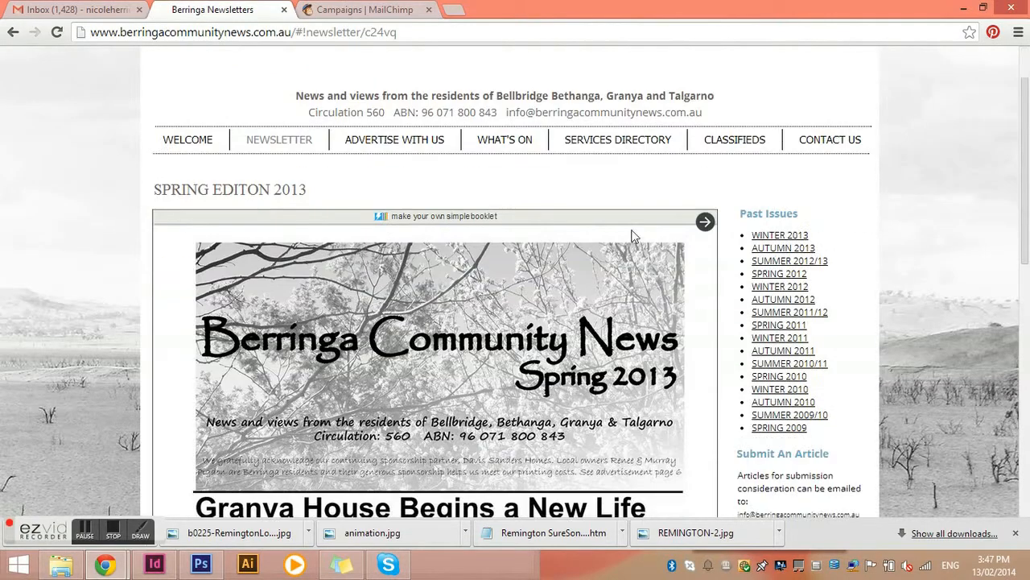
scroll(470, 273, down, 3)
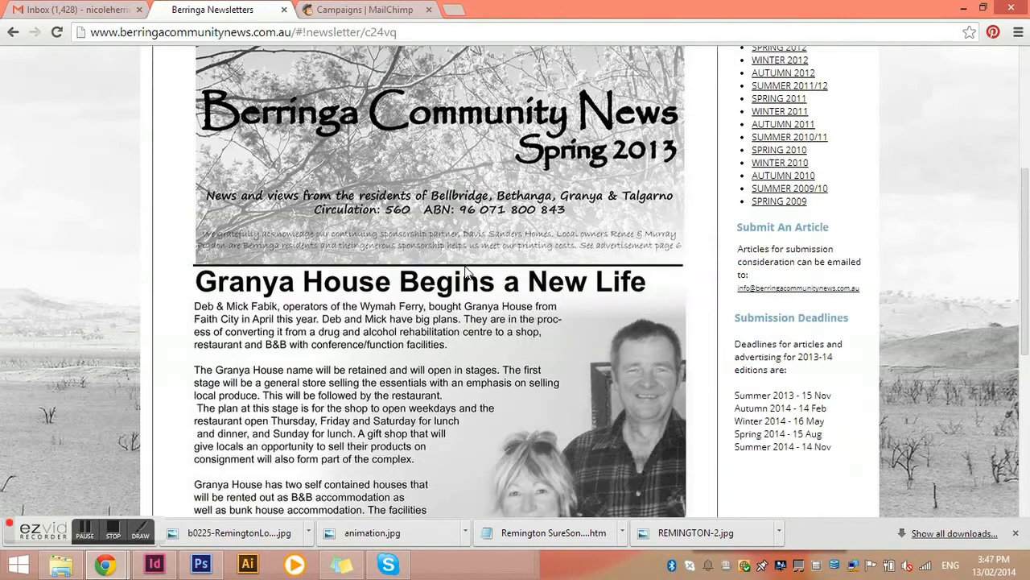
scroll(569, 256, down, 5)
scroll(569, 256, up, 6)
click(704, 73)
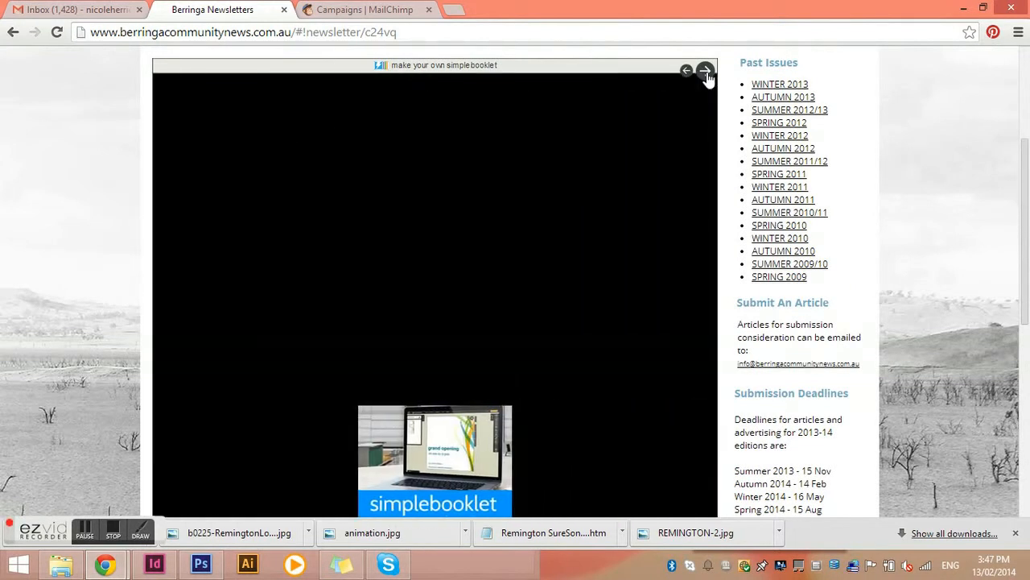
click(705, 73)
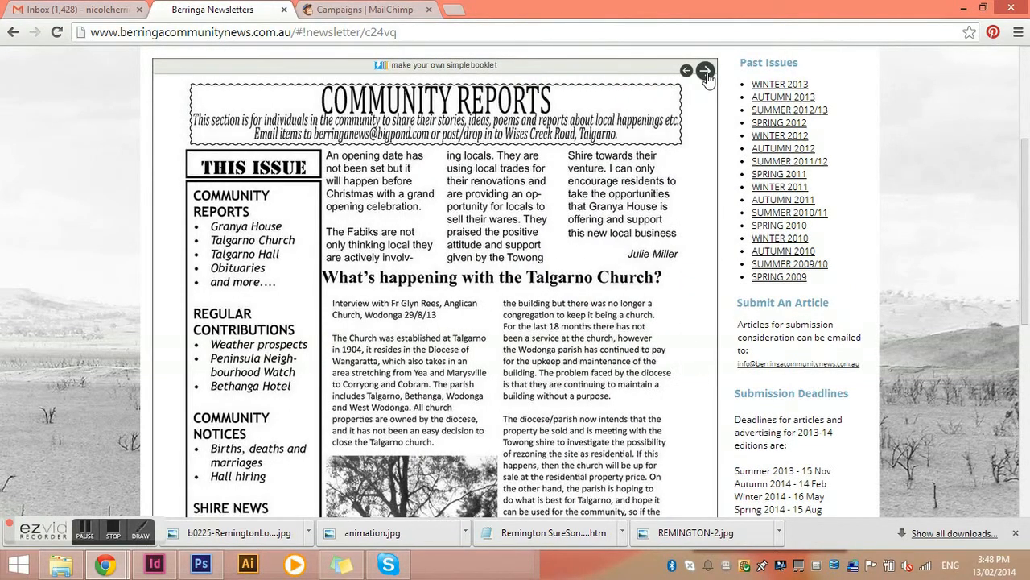
click(705, 72)
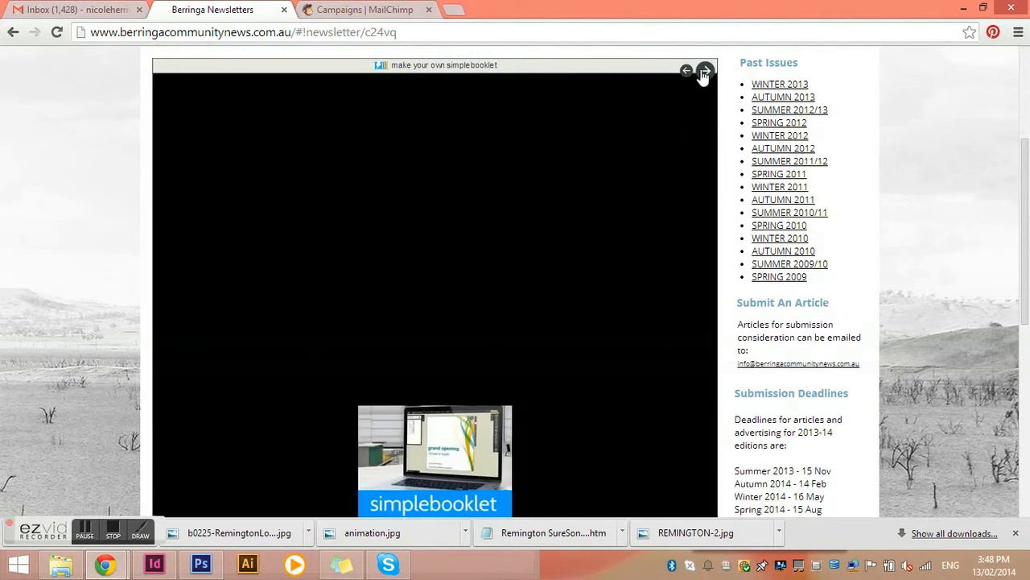
click(705, 72)
scroll(635, 279, down, 5)
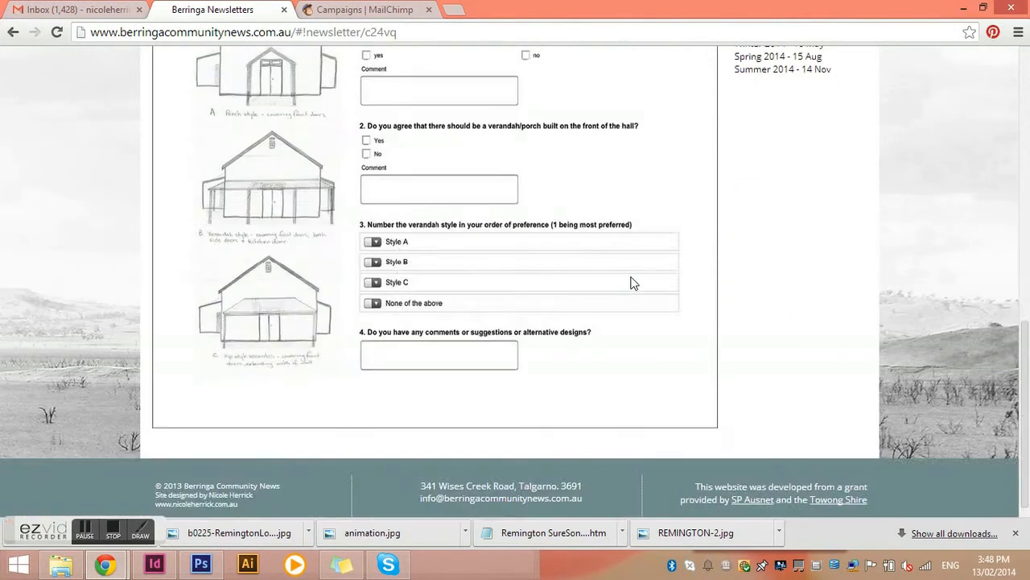
scroll(634, 283, up, 6)
right_click(476, 269)
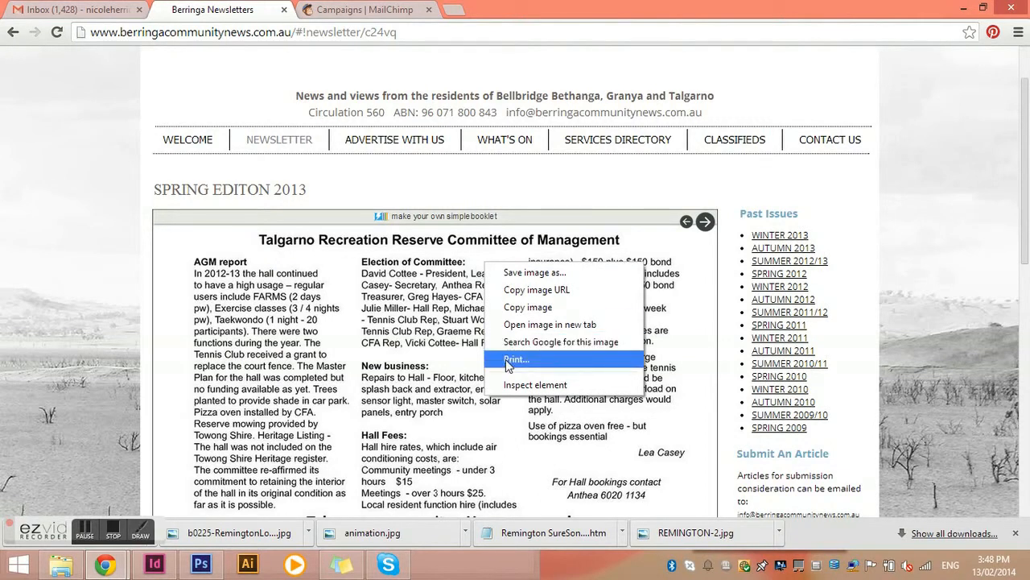
click(371, 16)
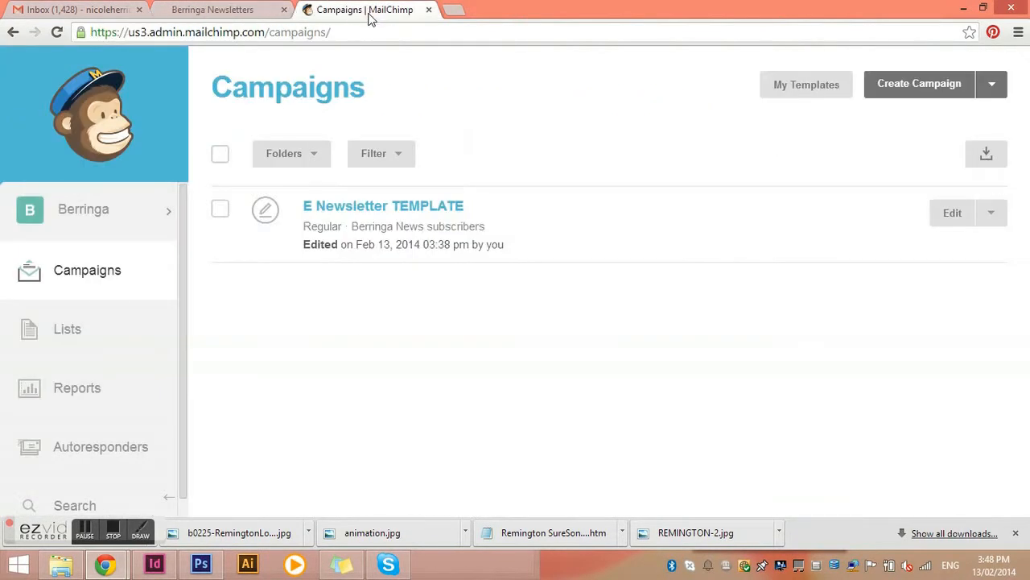
Review the template email preview window again and close it
mouse_move(105, 563)
click(292, 508)
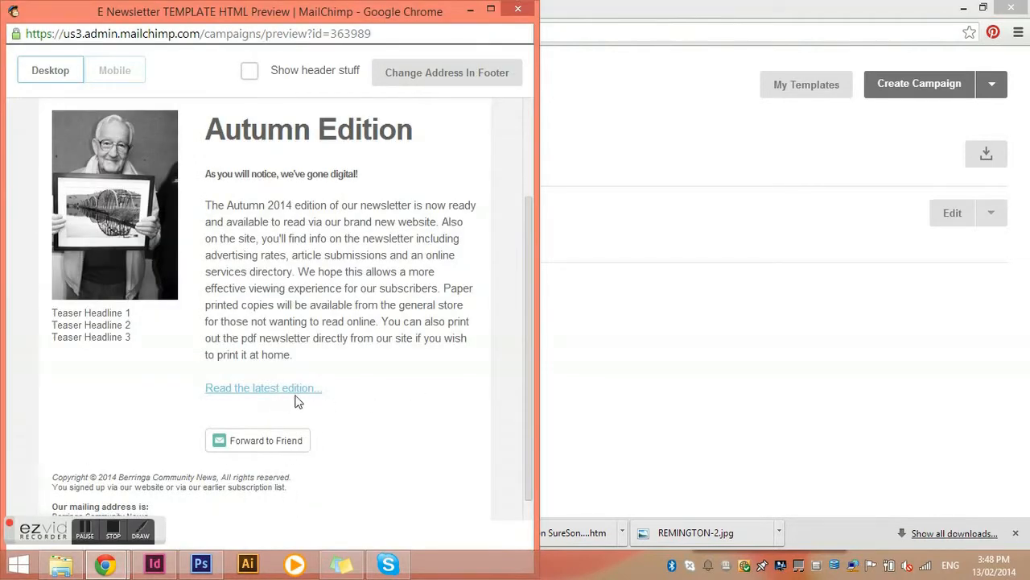
scroll(298, 401, up, 2)
scroll(297, 396, up, 2)
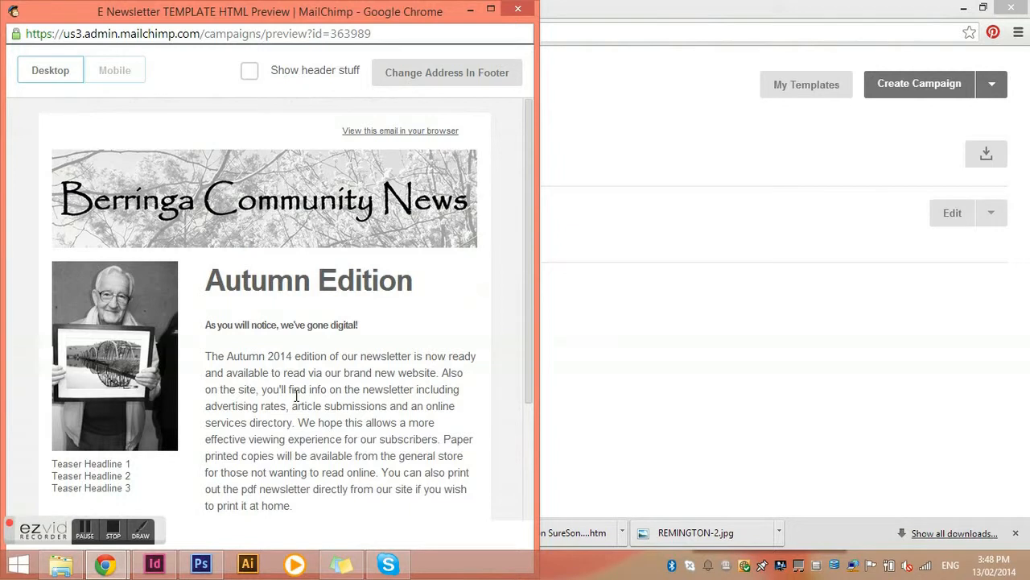
scroll(296, 396, down, 2)
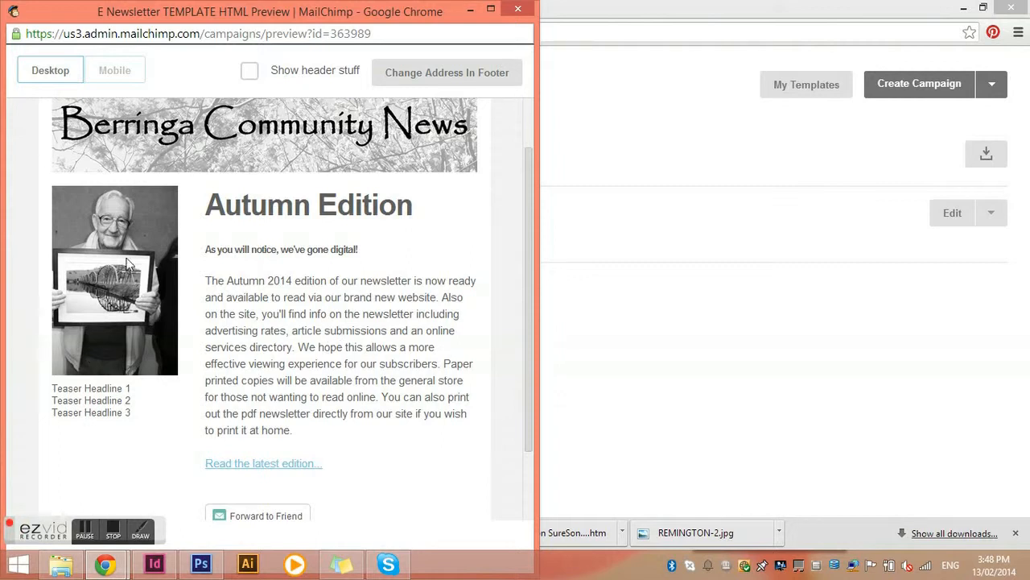
scroll(214, 306, up, 1)
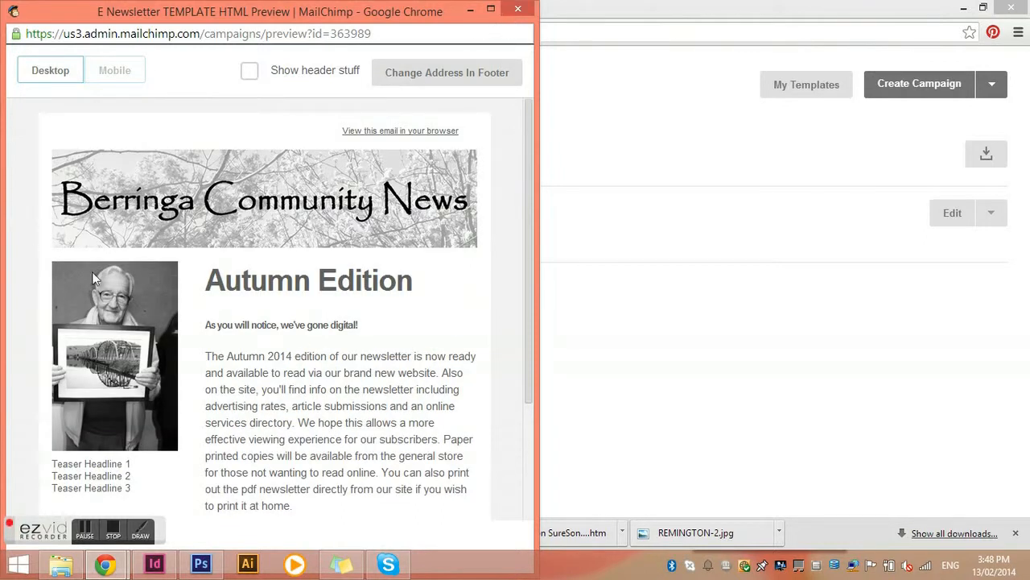
click(518, 9)
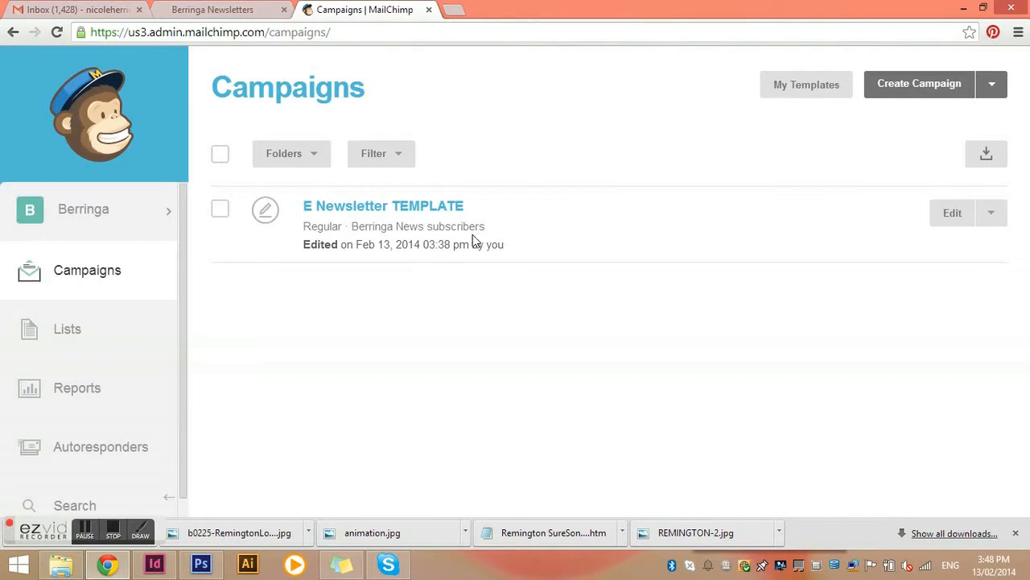
Replicate the E Newsletter TEMPLATE campaign
click(991, 214)
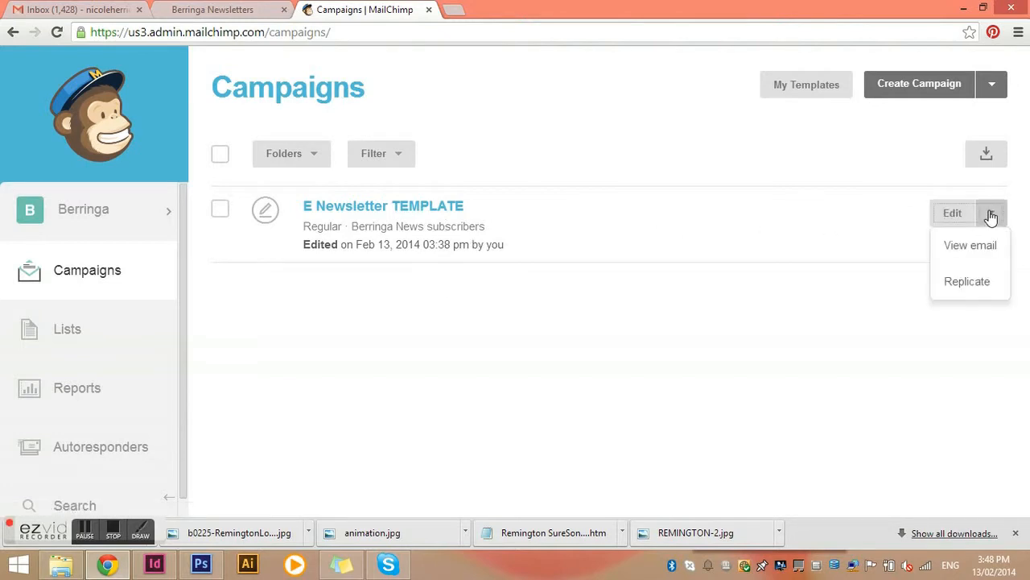
click(966, 282)
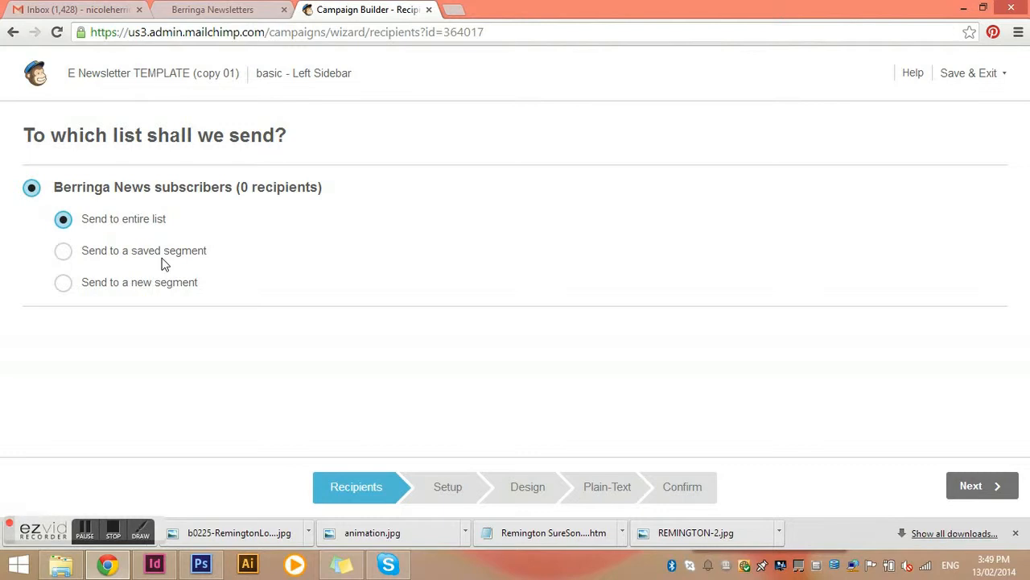
Keep the entire list as recipients and rename the campaign to E Newsletter autumn edition
click(984, 487)
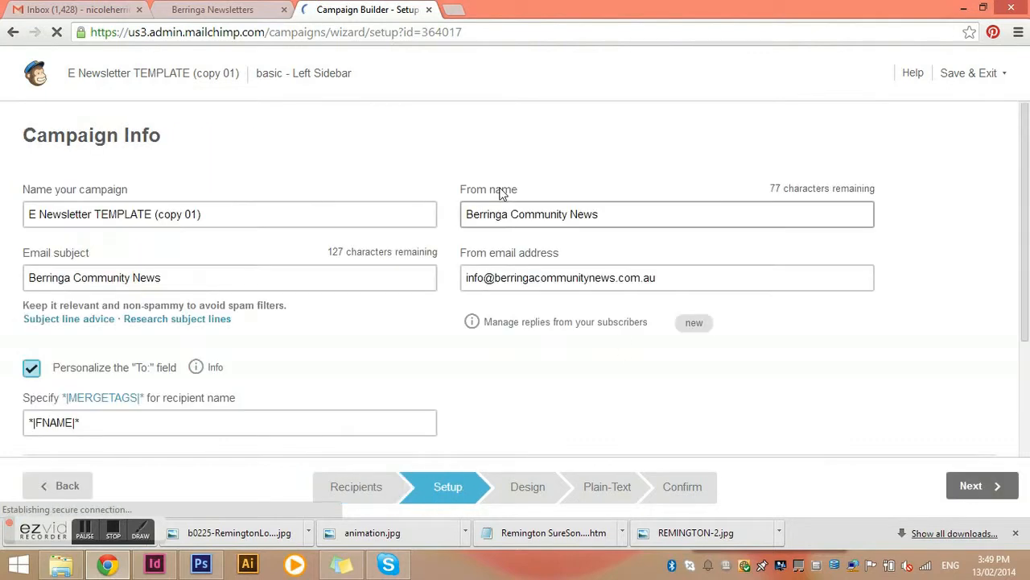
click(199, 214)
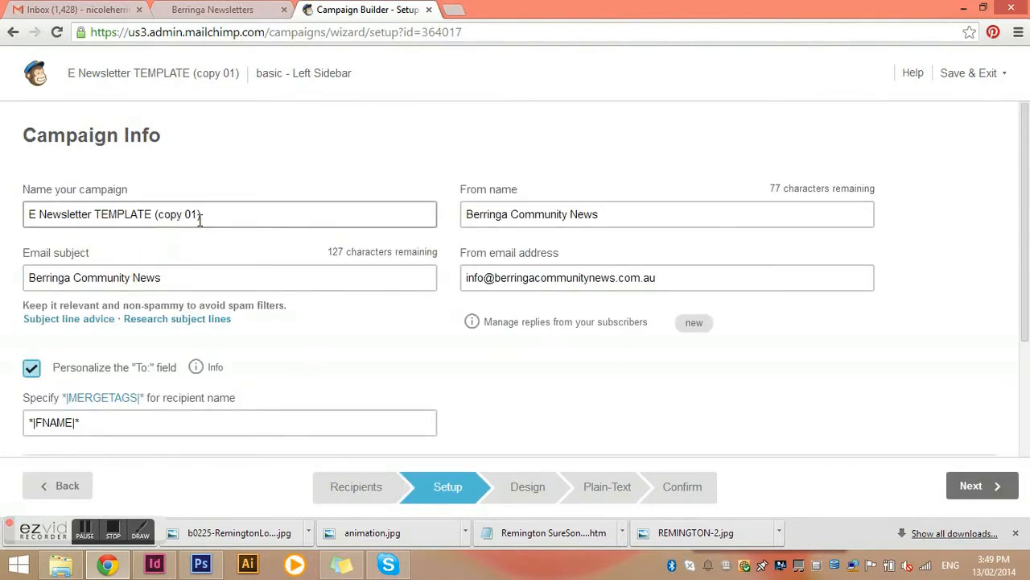
drag(209, 214, 95, 213)
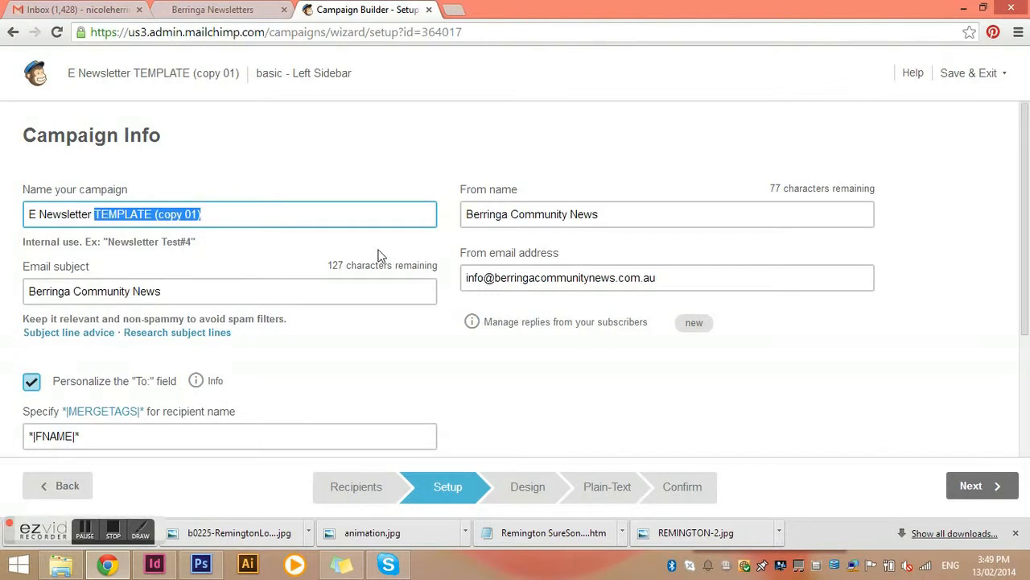
text(autumn edition)
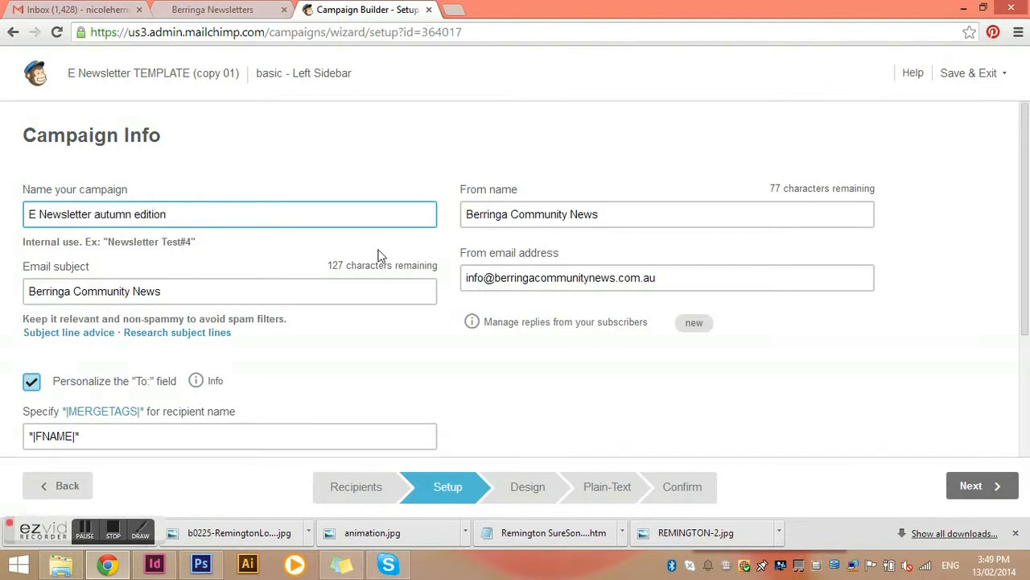
Set the email subject to Berringa Community News Autumn Edition and continue to the design stage
click(189, 292)
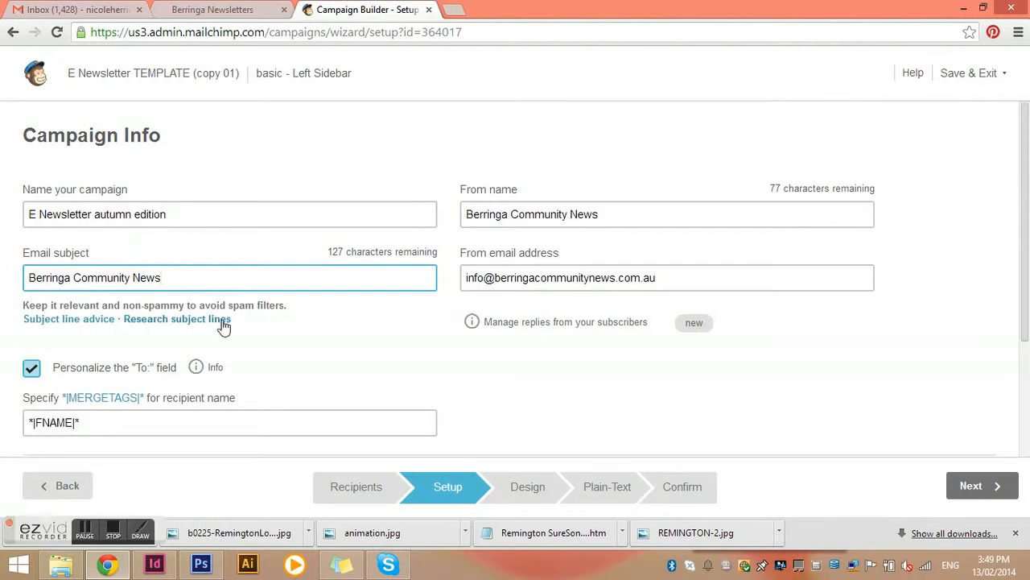
click(182, 281)
text(Autu)
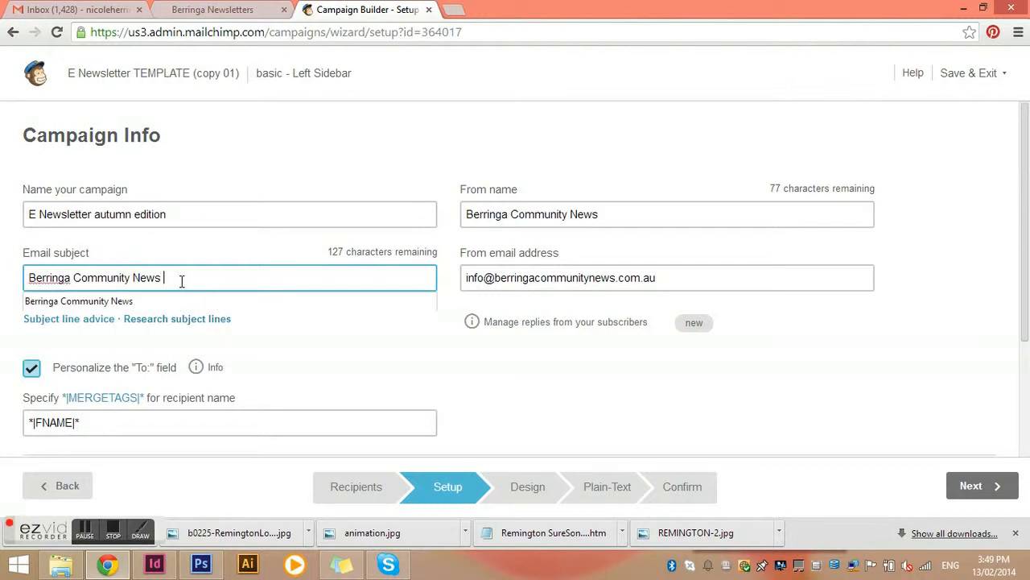
text(mn)
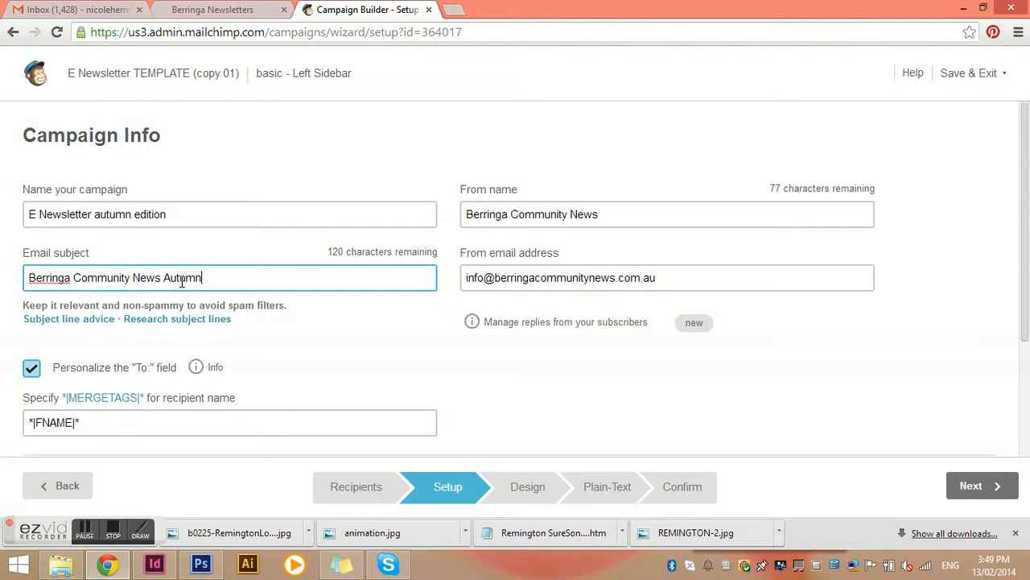
text( Editoi)
key(BackSpace)
key(BackSpace)
text(ion)
click(970, 490)
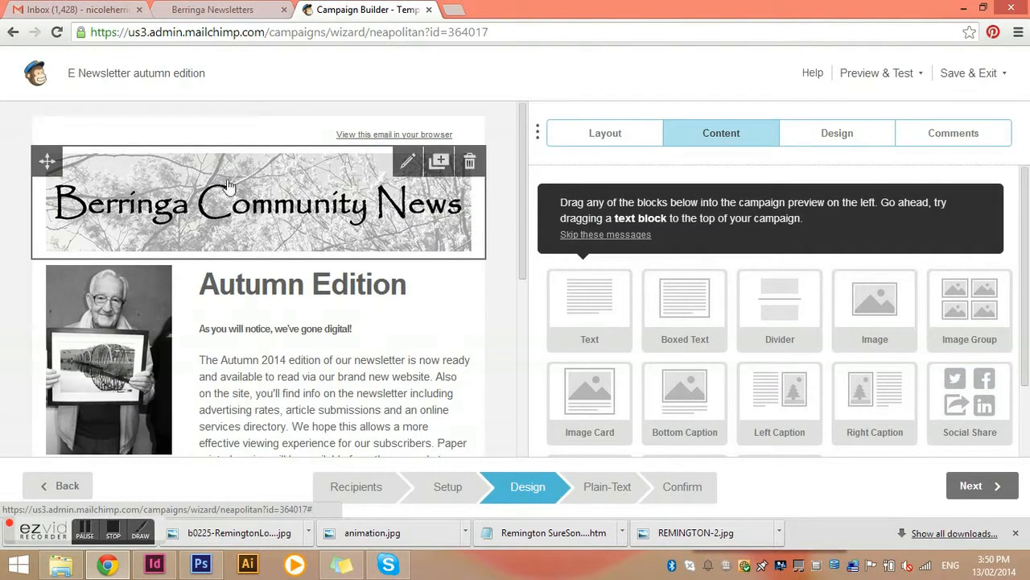
Open the Autumn Edition text block for editing and delete its "Read the latest edition..." link line
scroll(241, 375, down, 2)
scroll(242, 376, up, 2)
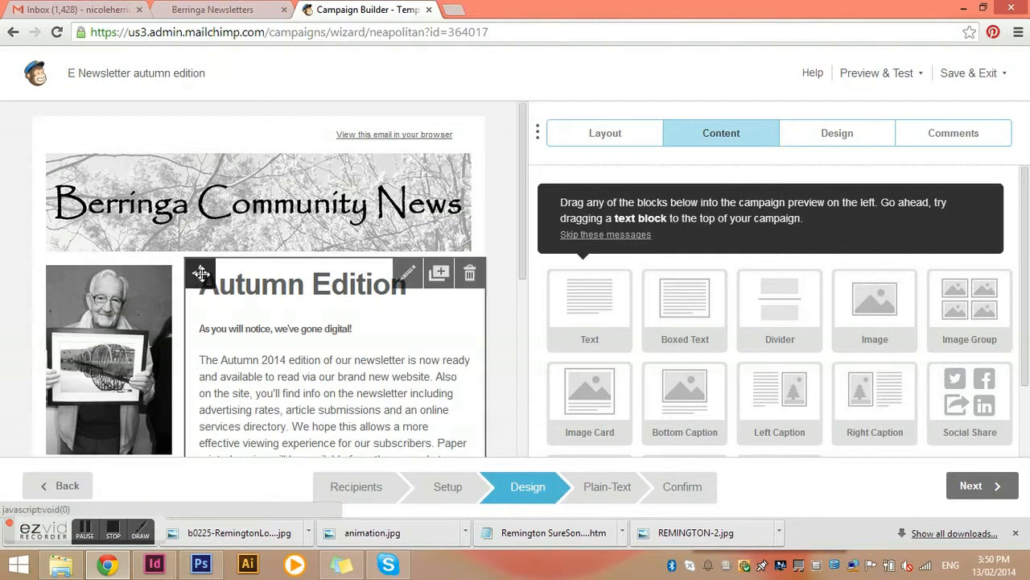
click(346, 372)
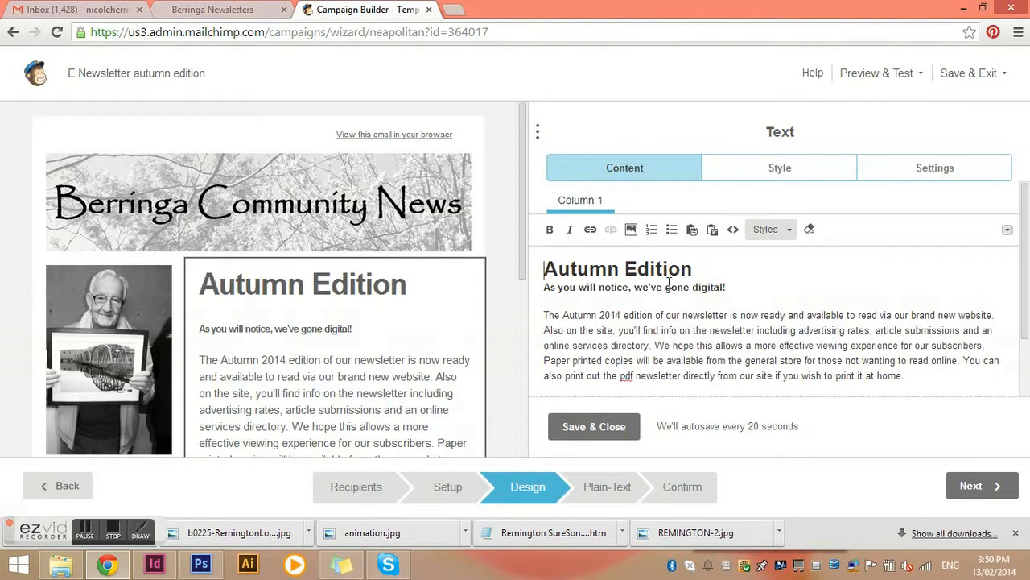
drag(809, 329, 678, 347)
click(729, 360)
scroll(795, 361, down, 1)
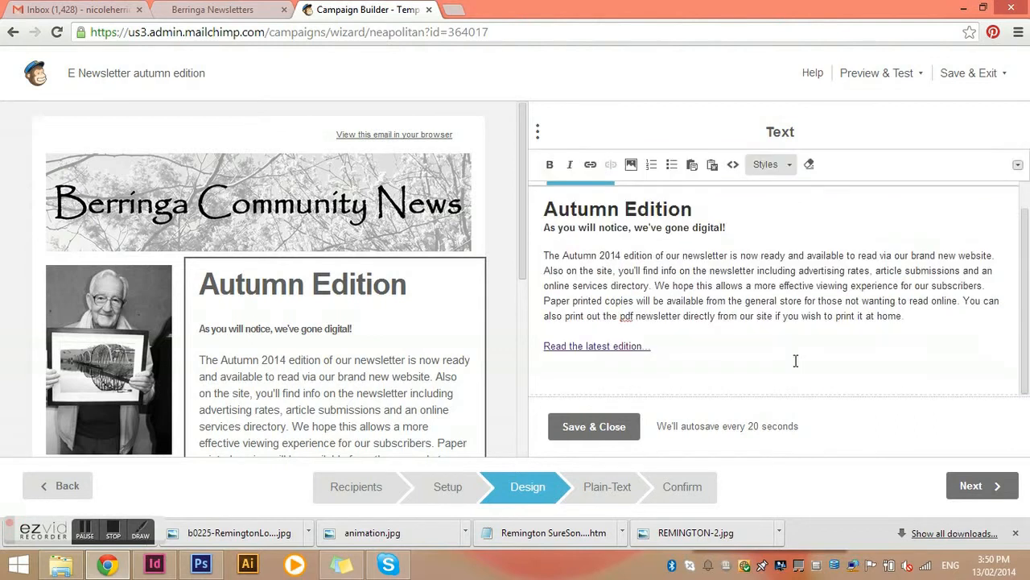
click(657, 346)
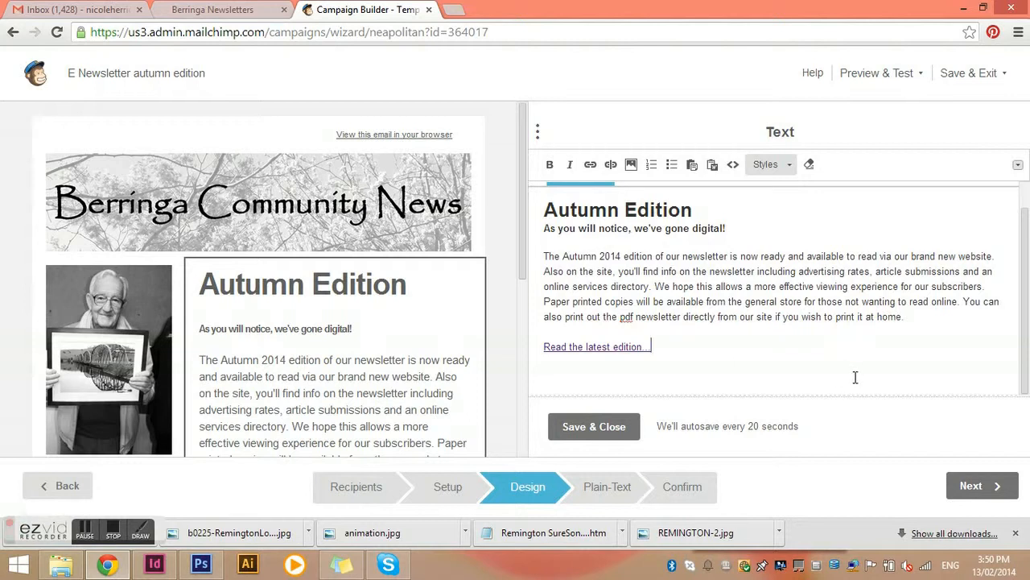
drag(662, 348, 493, 351)
key(Delete)
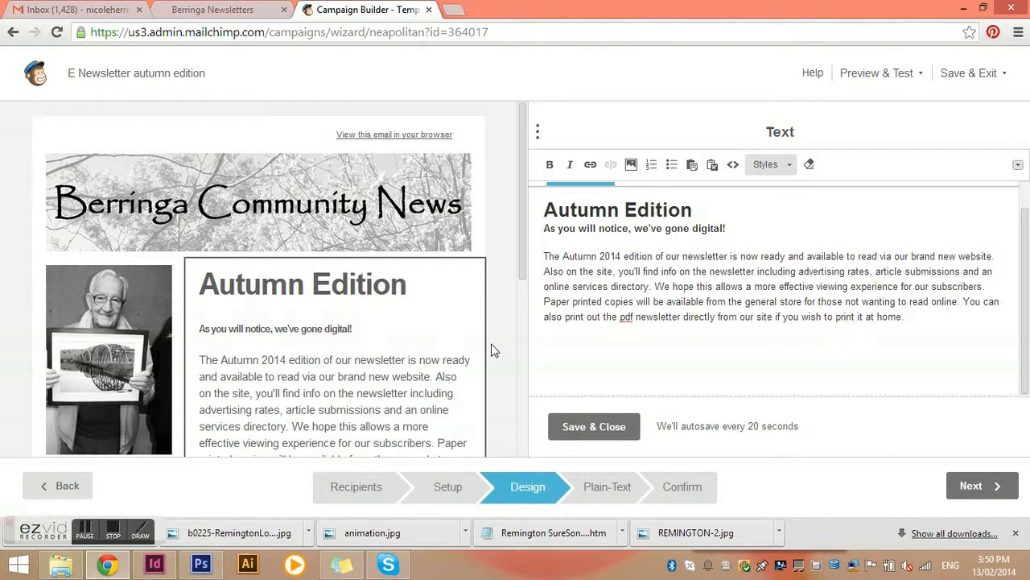
Write "Read the latest newsletter...." as the new closing line of the text block
text(Read)
key(BackSpace)
key(BackSpace)
key(BackSpace)
key(BackSpace)
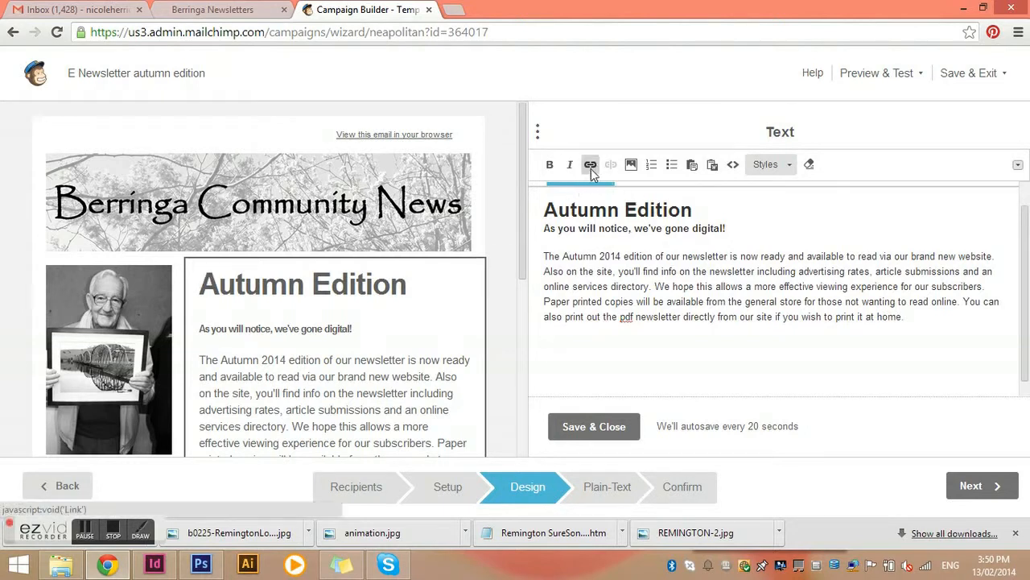
click(1018, 164)
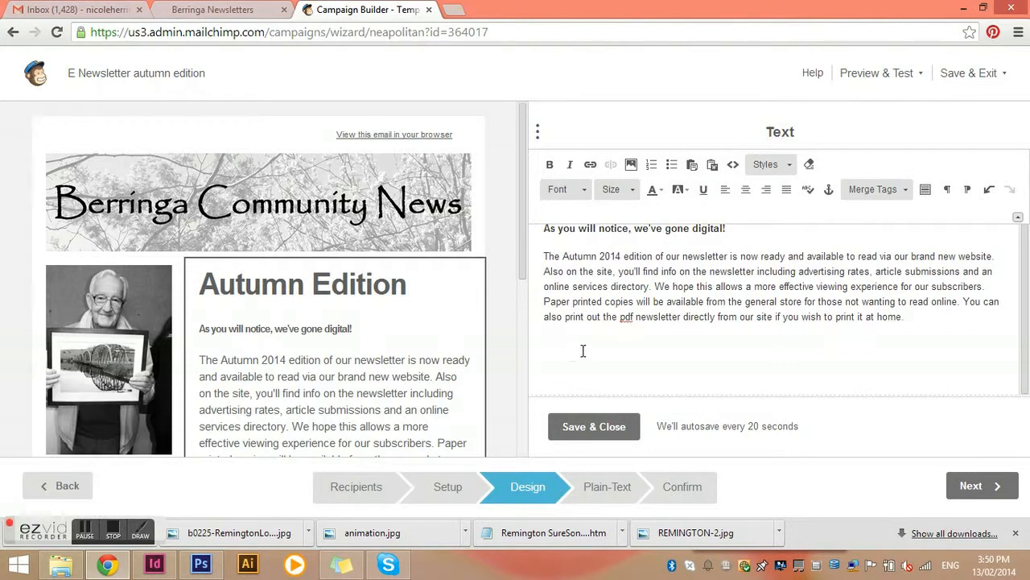
text(Read the lastest newsletter)
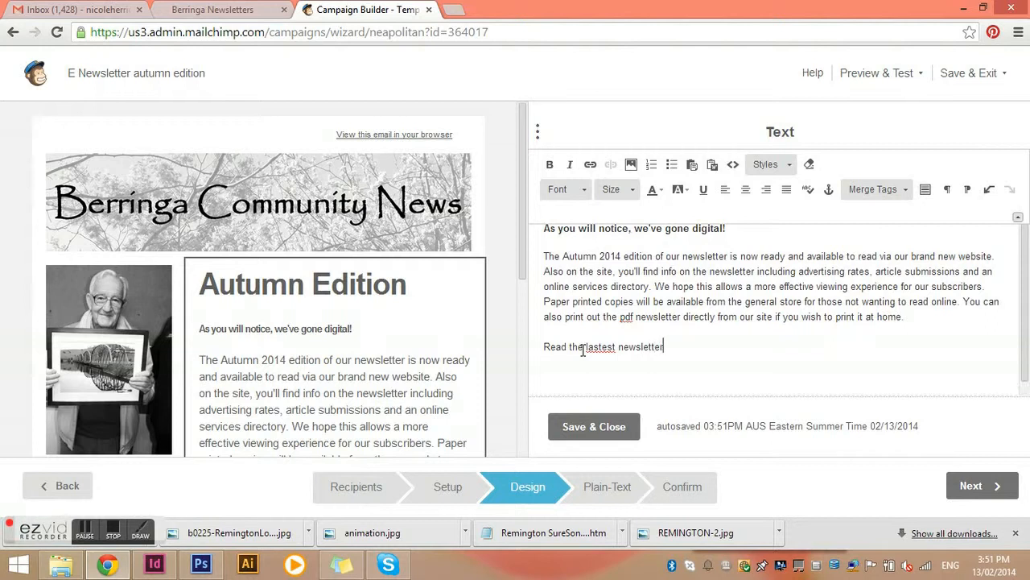
text(....)
key(Left)
key(Left)
key(Left)
key(Left)
key(Left)
key(Left)
key(Left)
key(Left)
key(Left)
key(Left)
key(Left)
key(Left)
key(Left)
key(BackSpace)
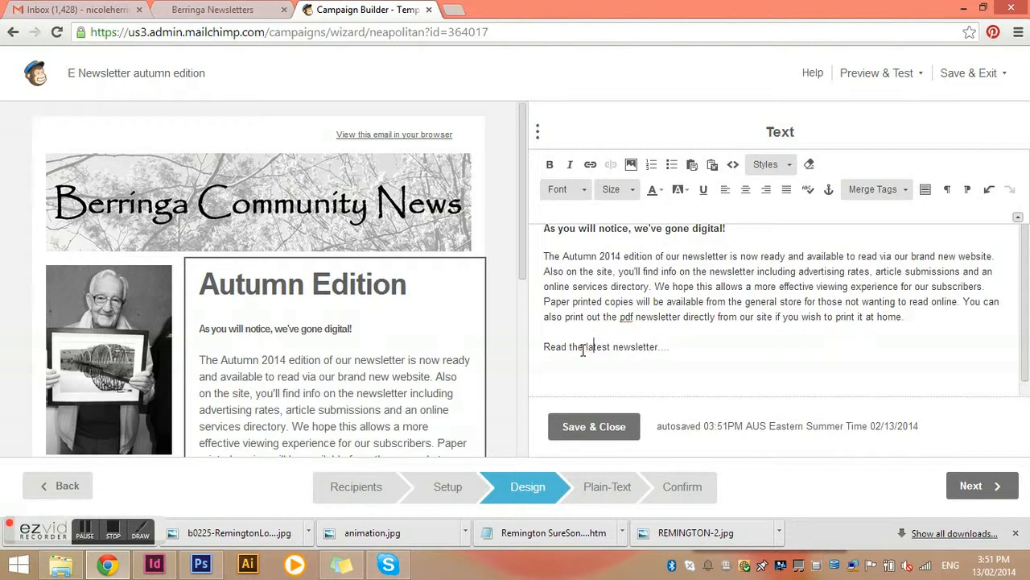
Select the new closing line and start inserting a Web Address link on it
drag(686, 346, 531, 346)
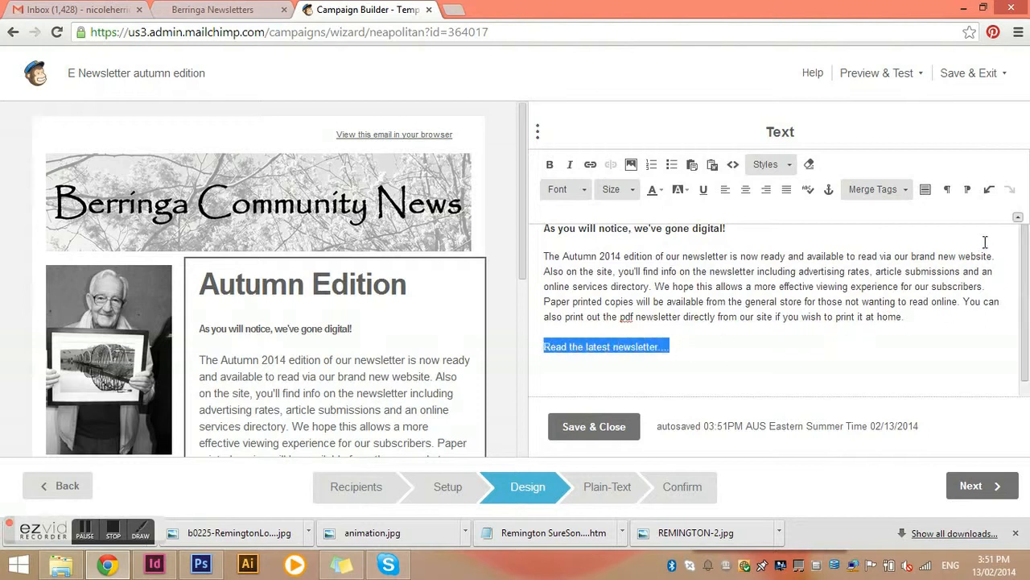
click(1018, 218)
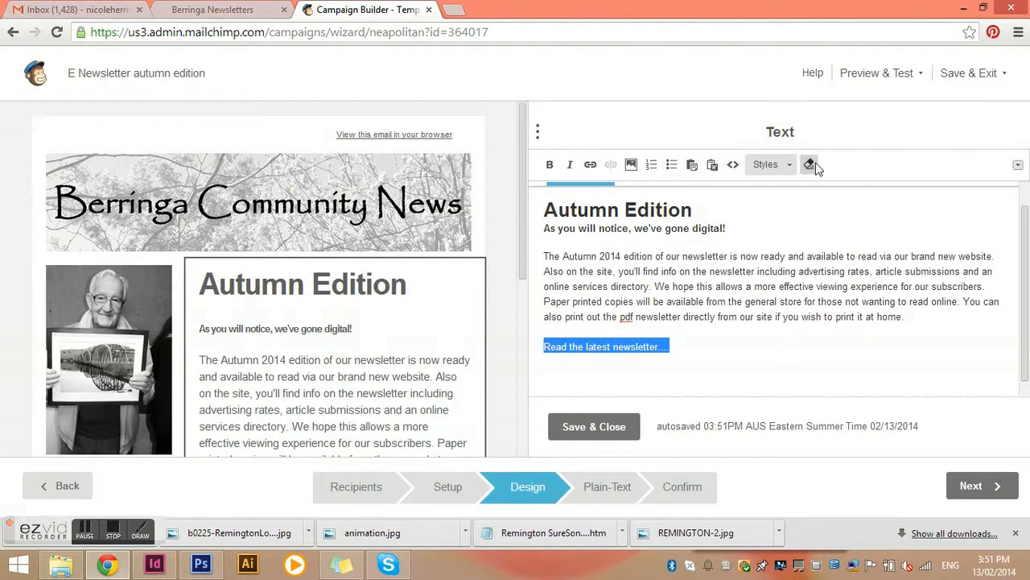
click(1018, 165)
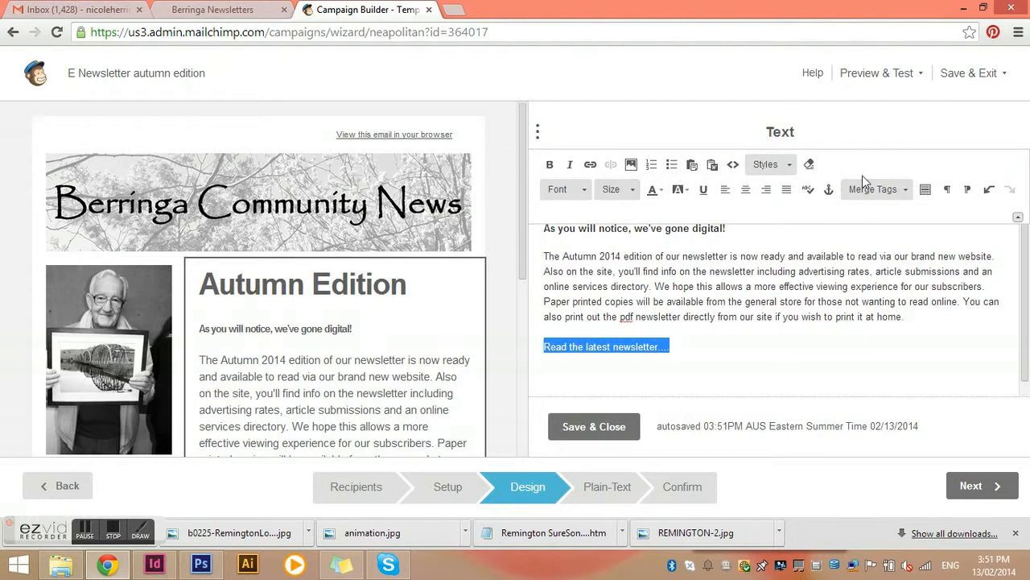
click(591, 165)
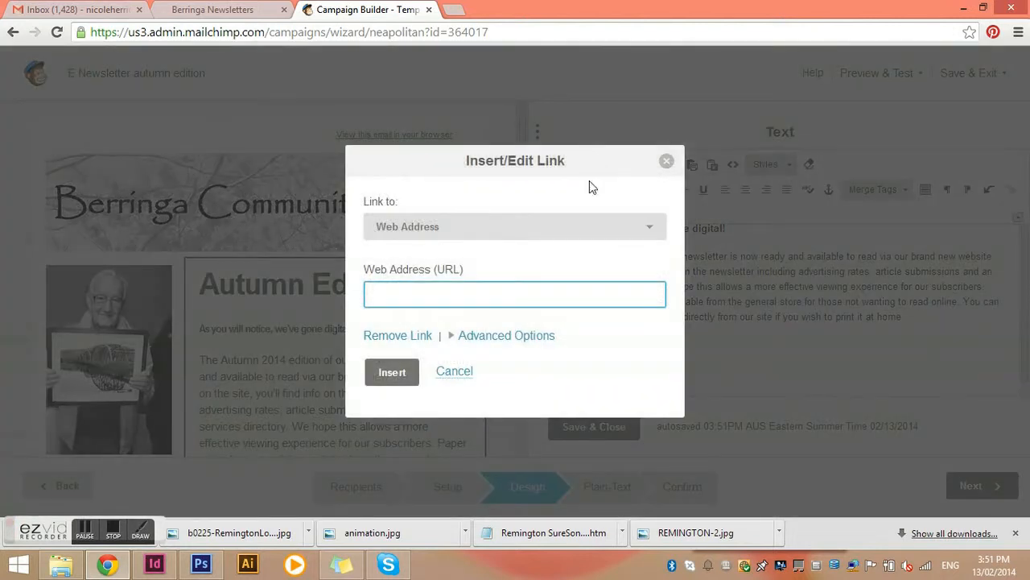
click(649, 232)
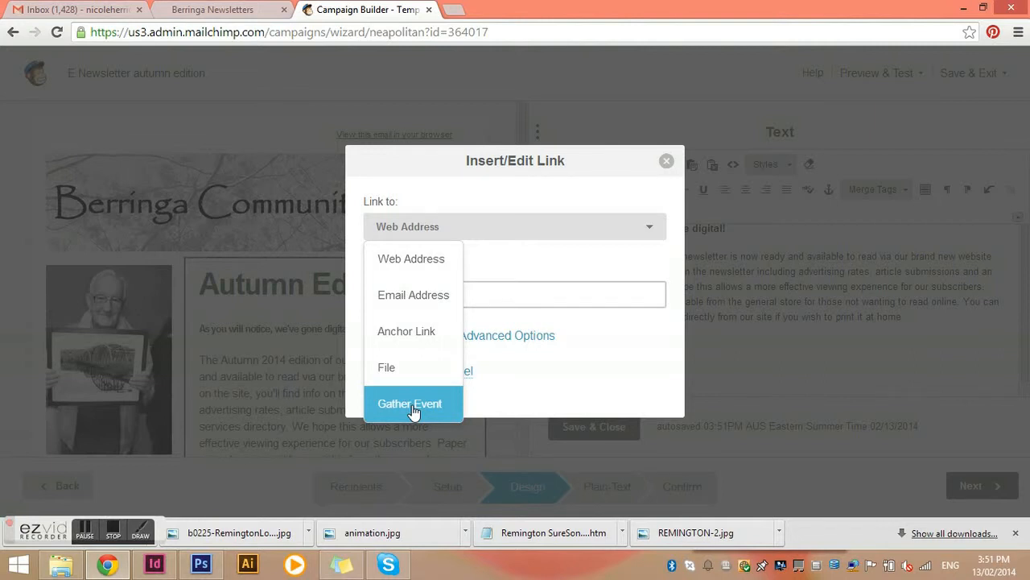
click(414, 263)
click(434, 296)
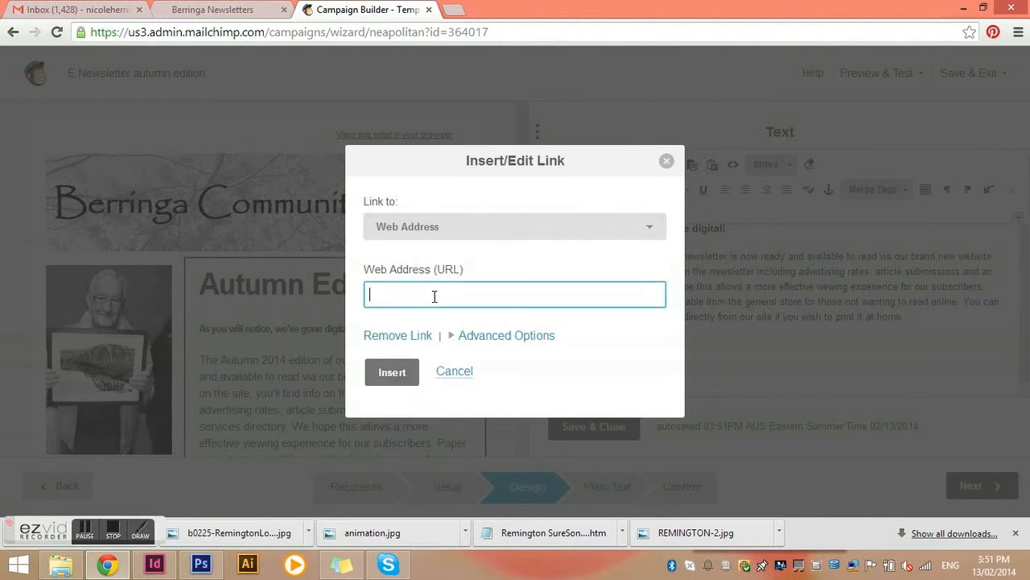
Copy the community site's Newsletter page address from the Berringa Newsletters tab and return to the campaign
click(207, 11)
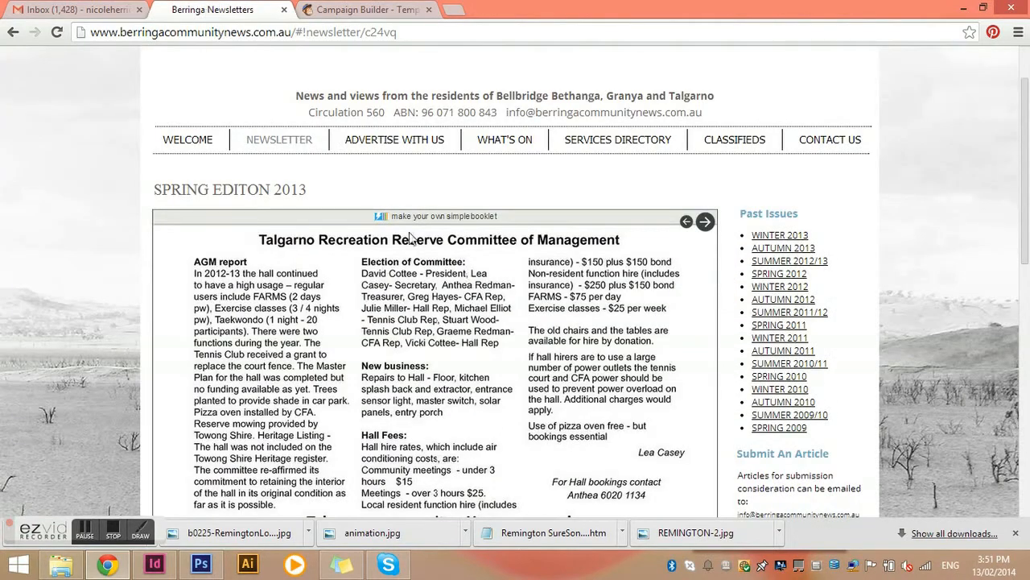
scroll(347, 196, up, 1)
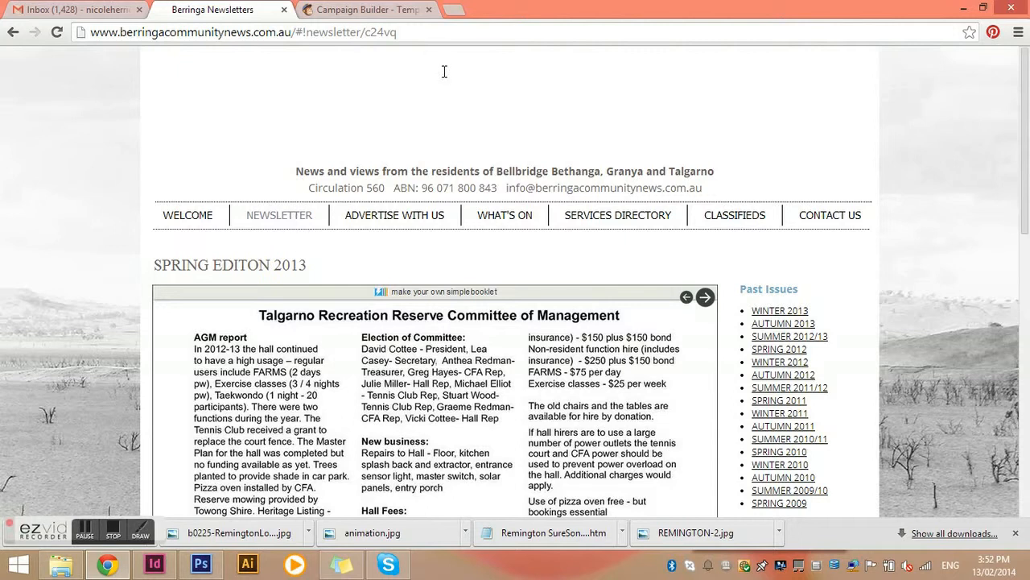
click(436, 33)
drag(379, 33, 2, 40)
key(ctrl+c)
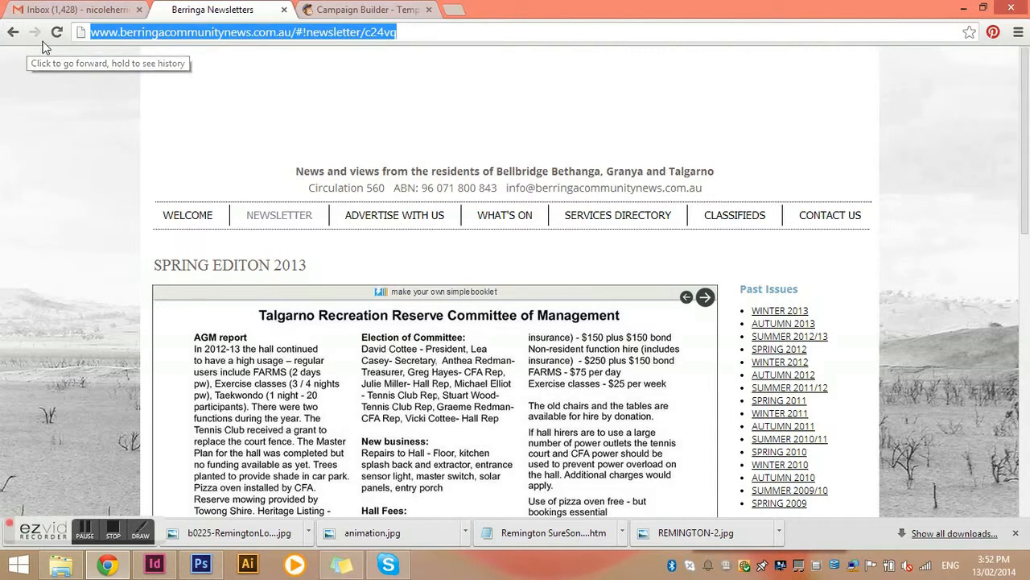
click(356, 13)
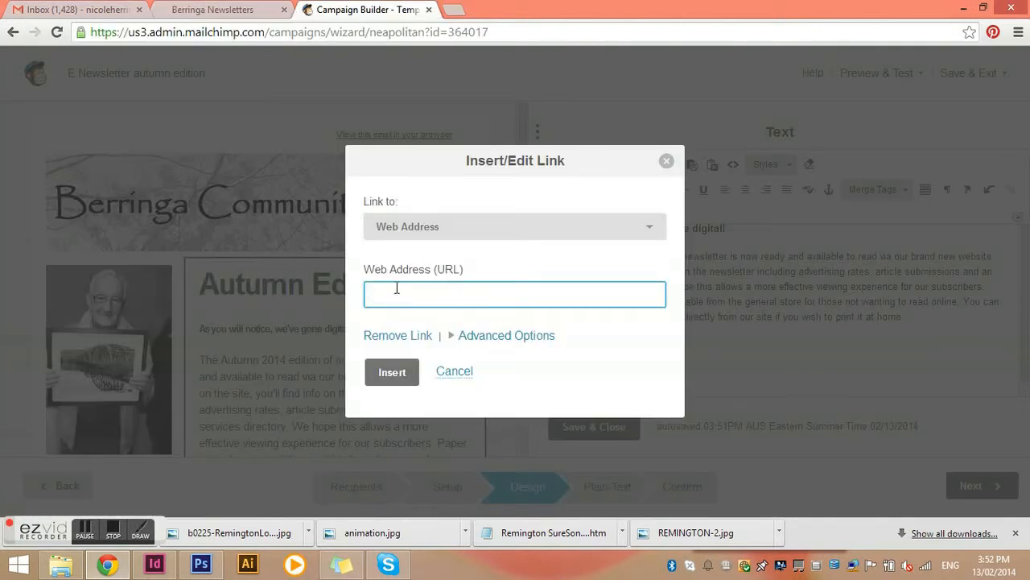
Paste the Newsletter page URL as the link address, set it to open in a new window, and insert the link
key(ctrl+v)
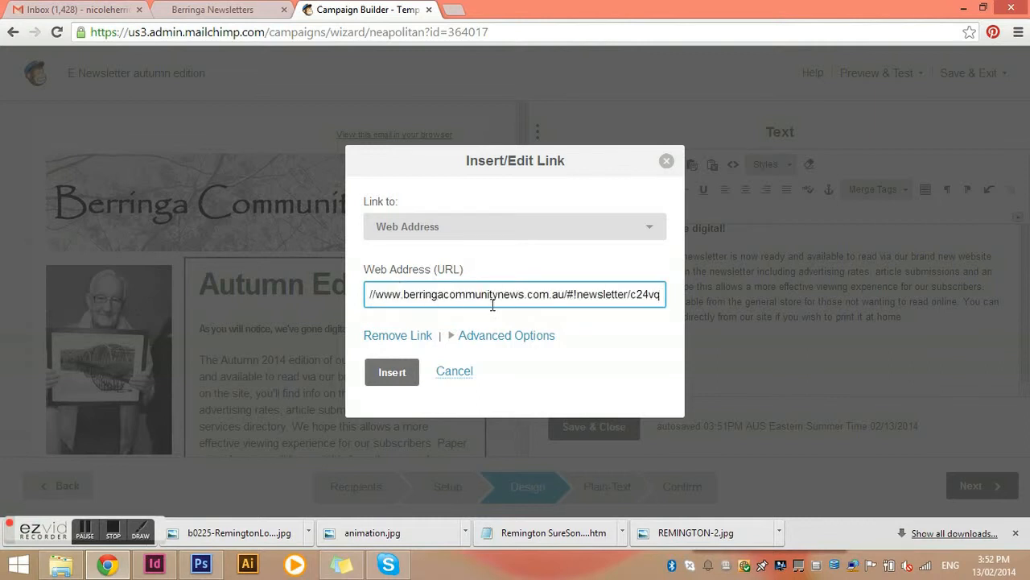
click(523, 342)
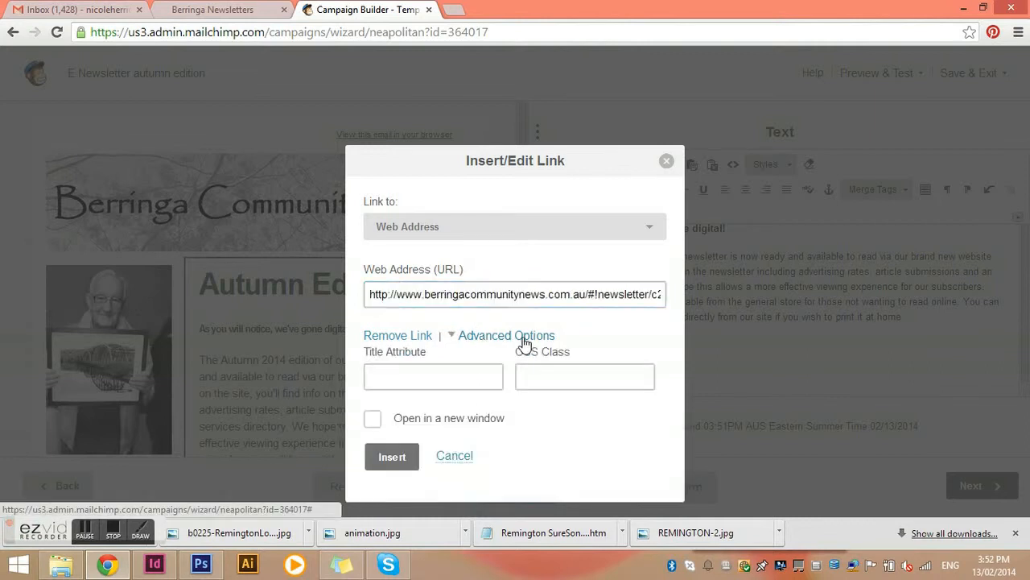
click(373, 420)
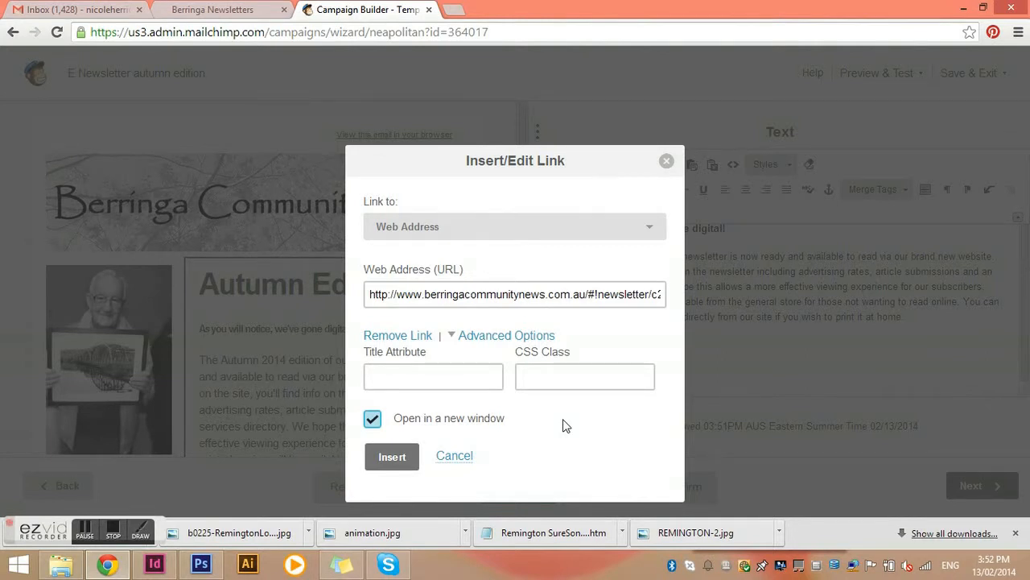
click(391, 456)
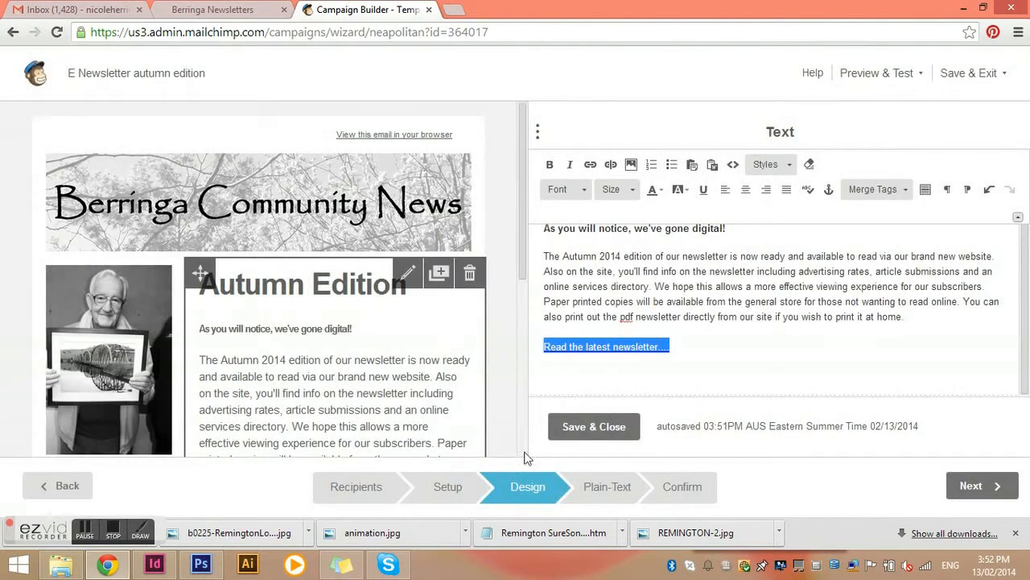
Reselect the linked line and check its link settings, then cancel the dialog
click(717, 349)
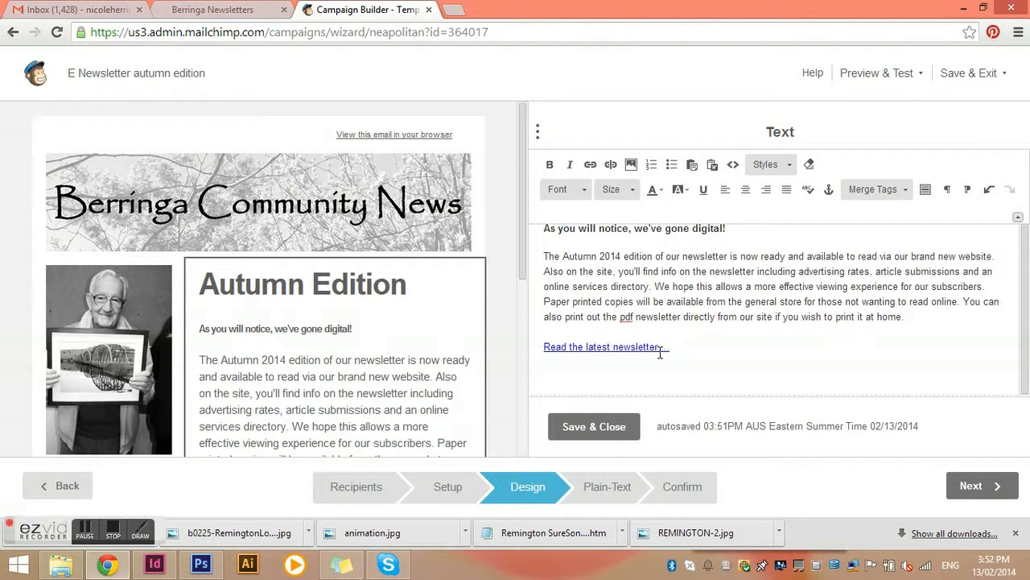
drag(674, 347, 524, 350)
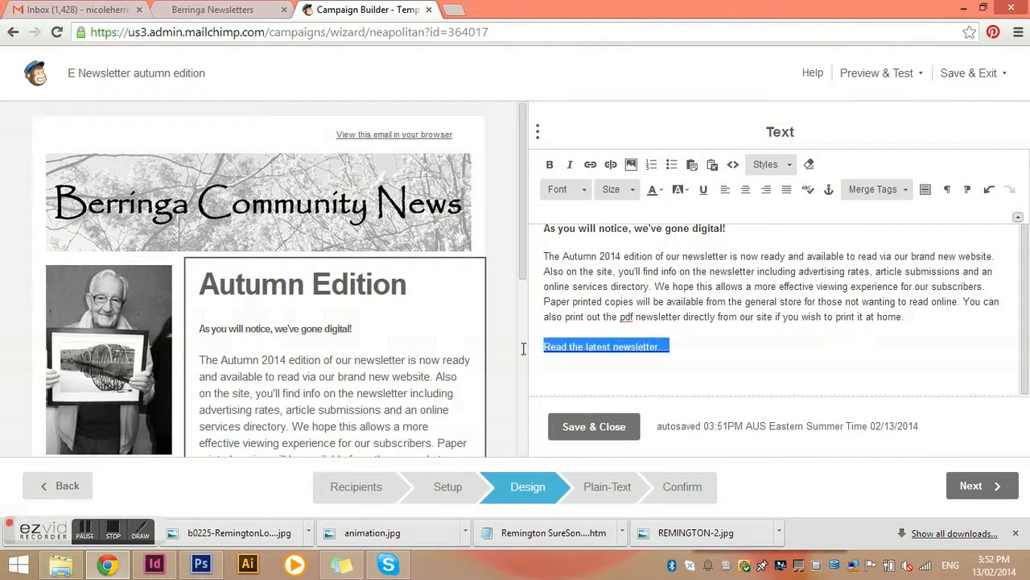
click(590, 165)
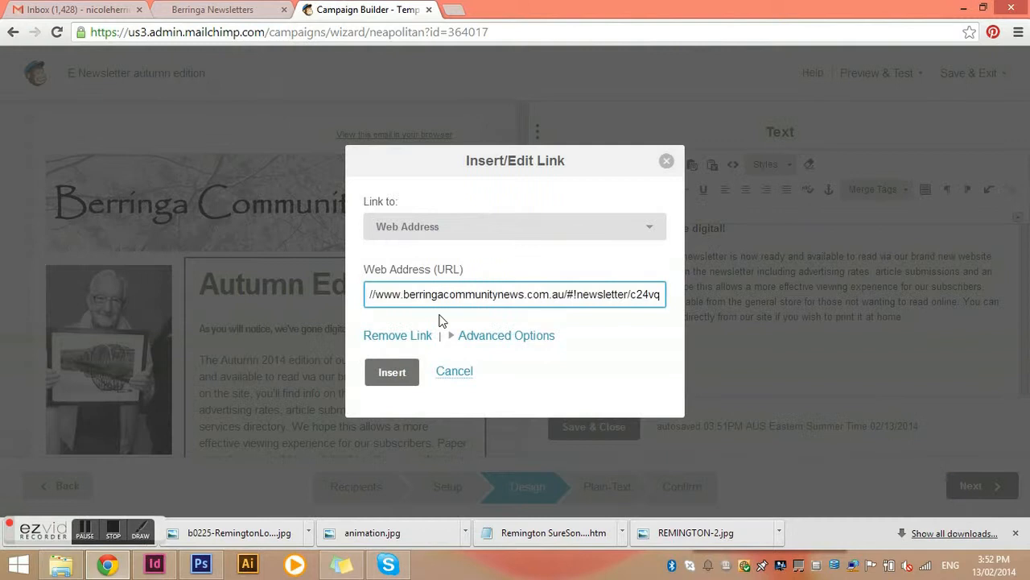
click(448, 372)
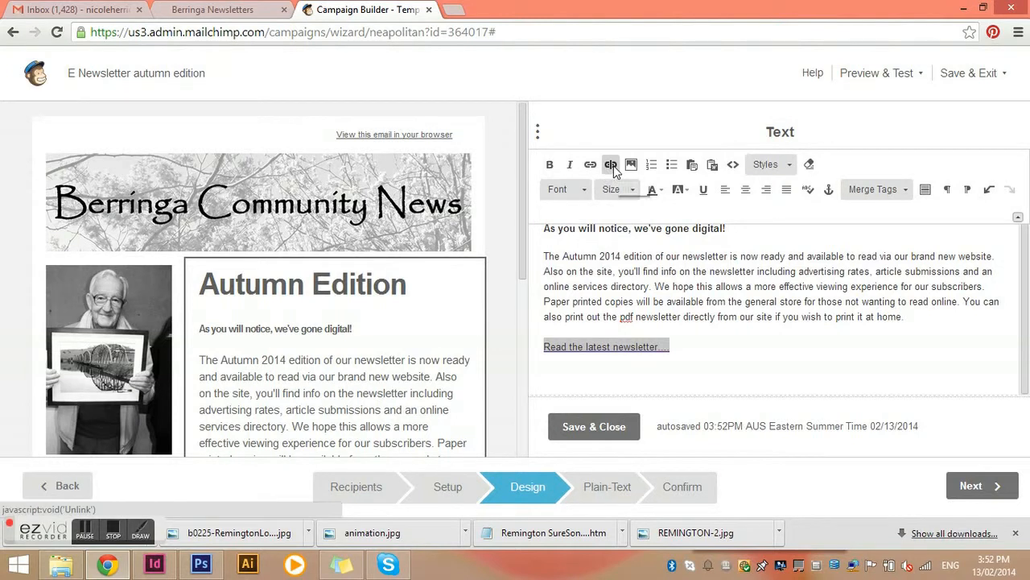
Save and close the edited Autumn Edition text block
triple_click(714, 344)
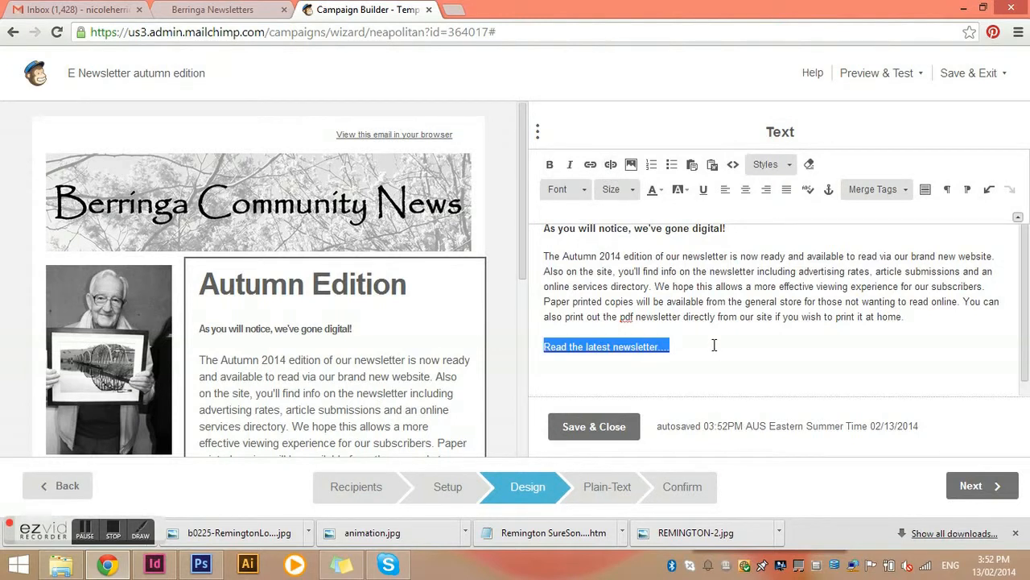
click(699, 345)
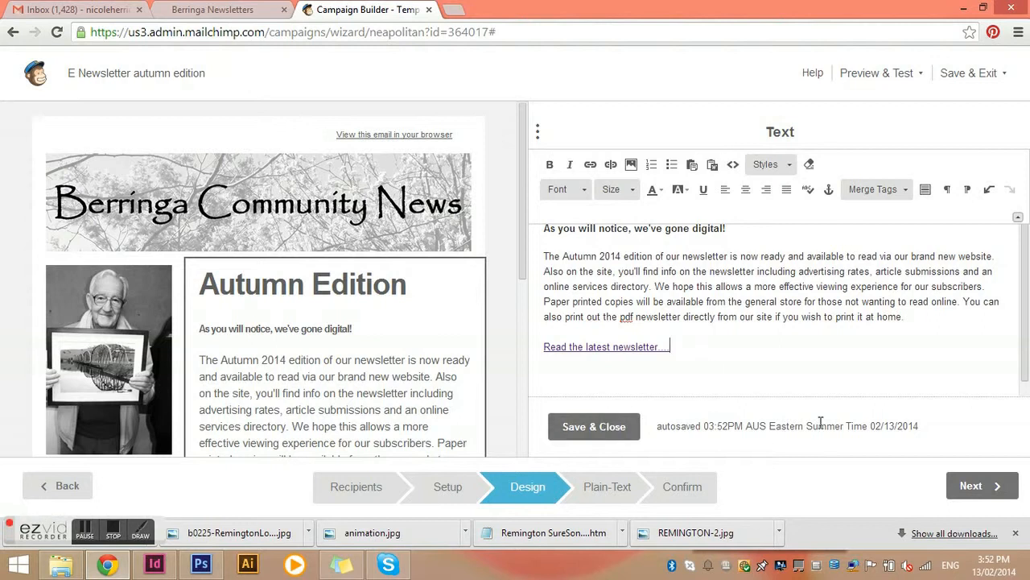
click(594, 426)
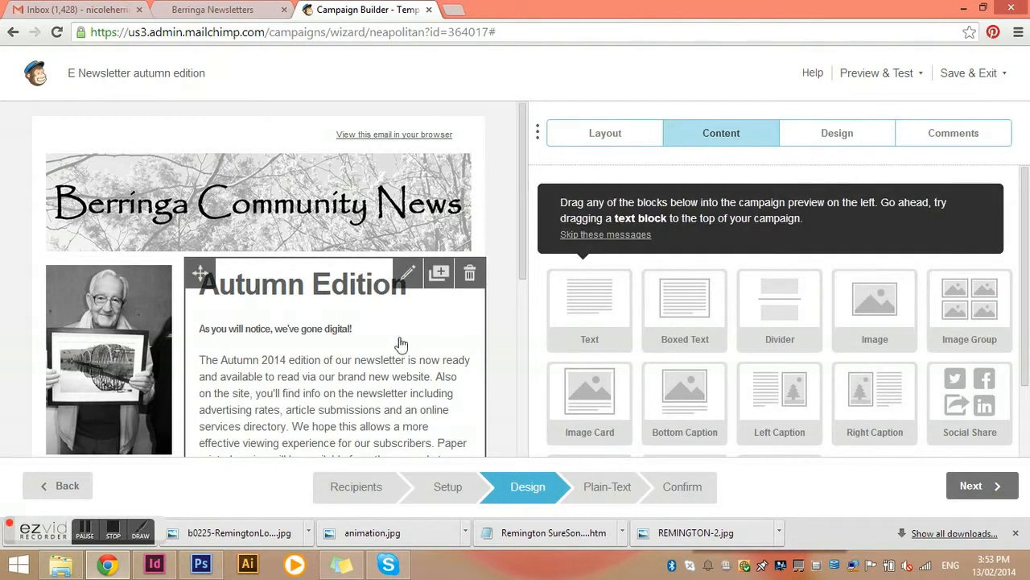
Replace the sidebar photo with the uploaded BCN Spring 2013_Page_21_Image_0001.jpg and save the image block
scroll(472, 312, down, 1)
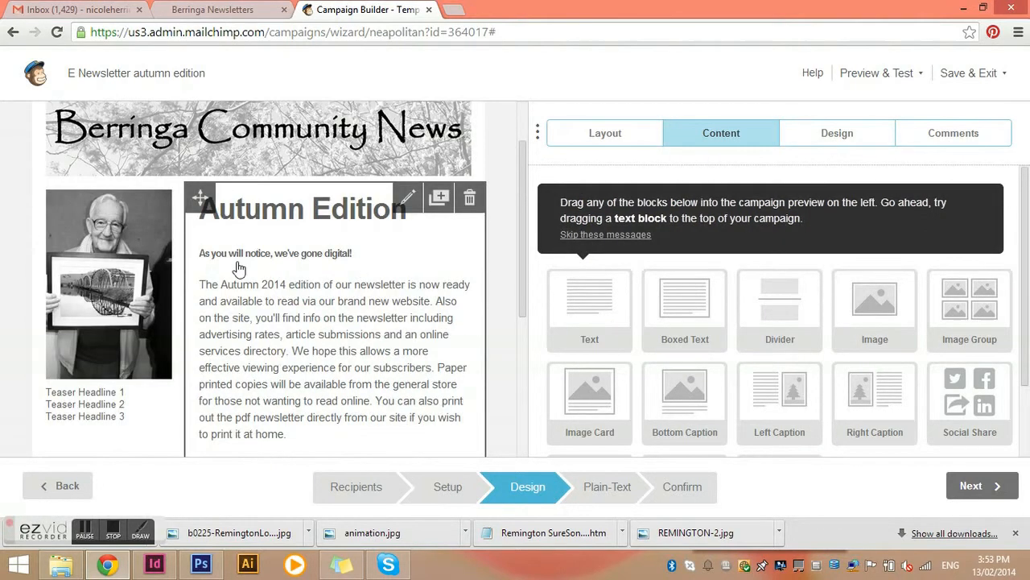
click(122, 274)
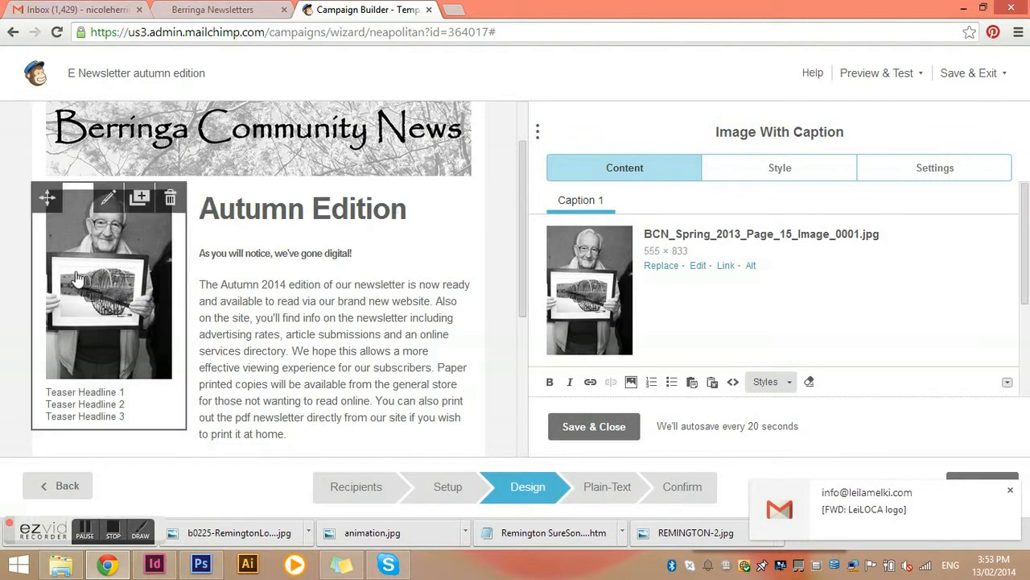
click(662, 265)
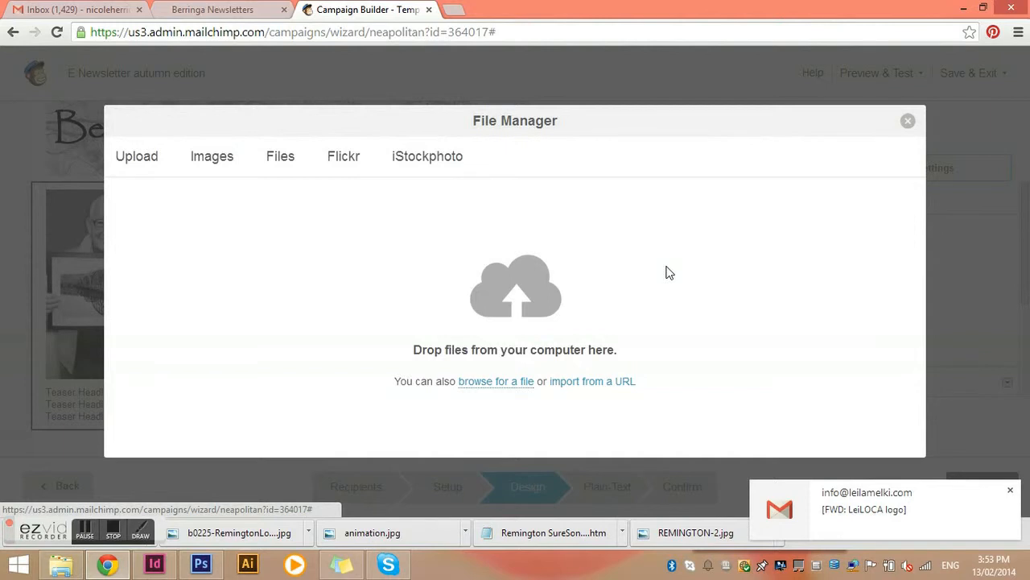
click(485, 382)
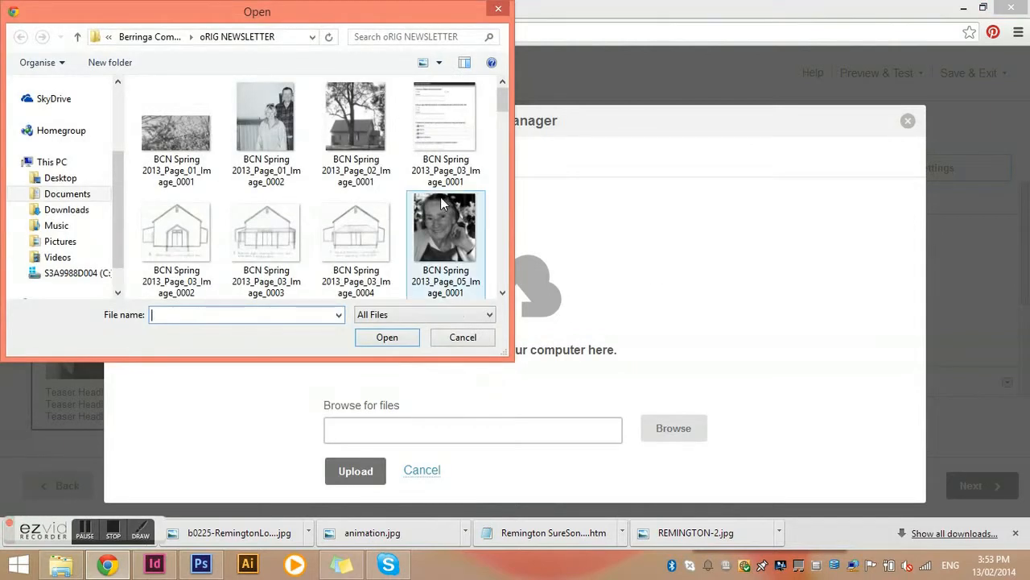
drag(506, 105, 494, 185)
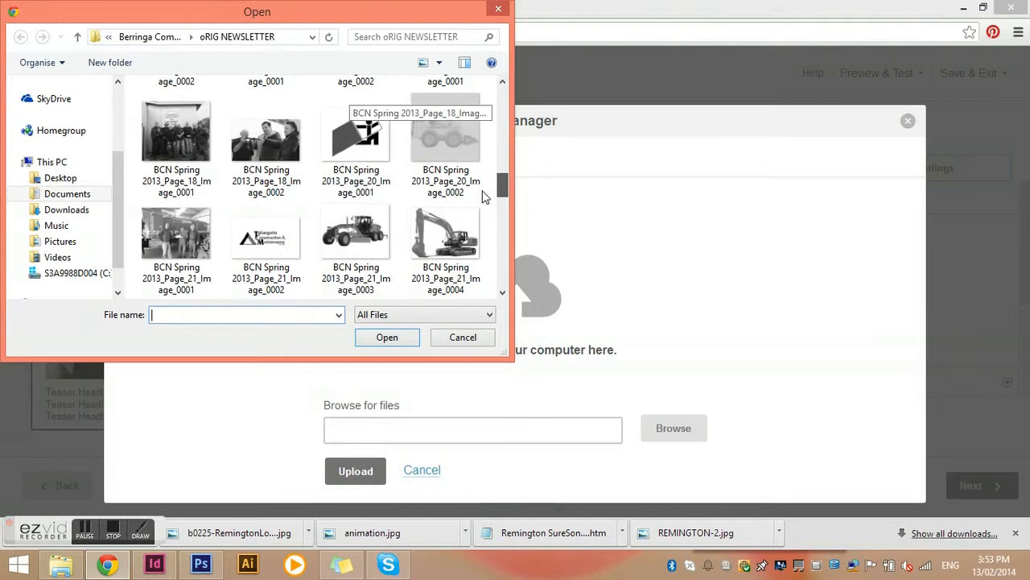
click(176, 233)
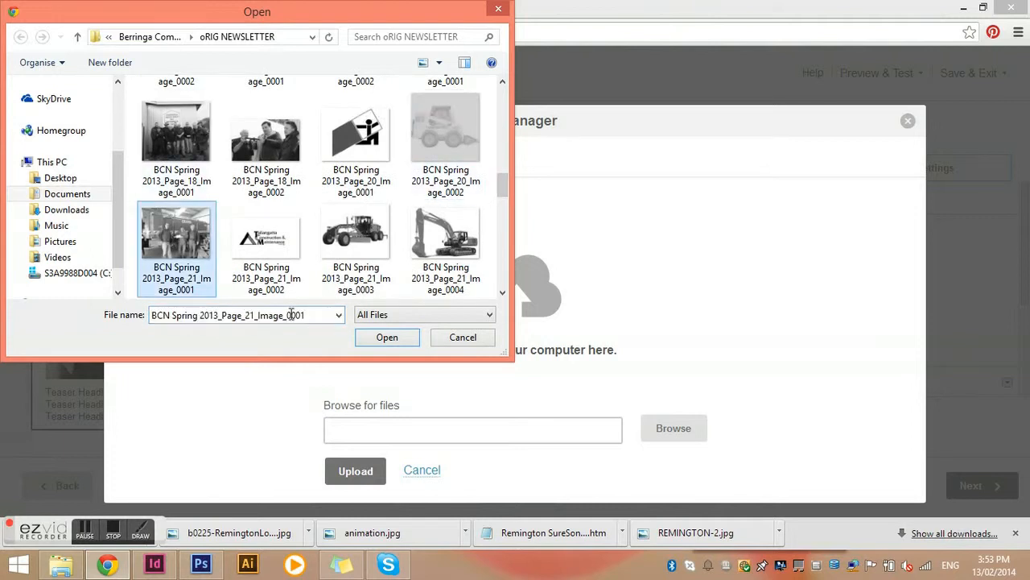
click(395, 344)
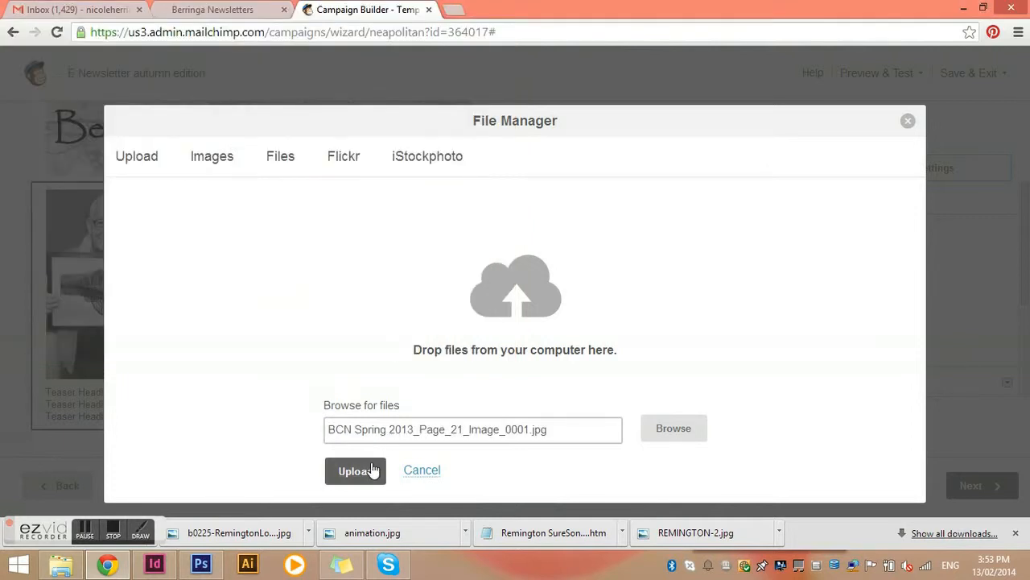
click(373, 470)
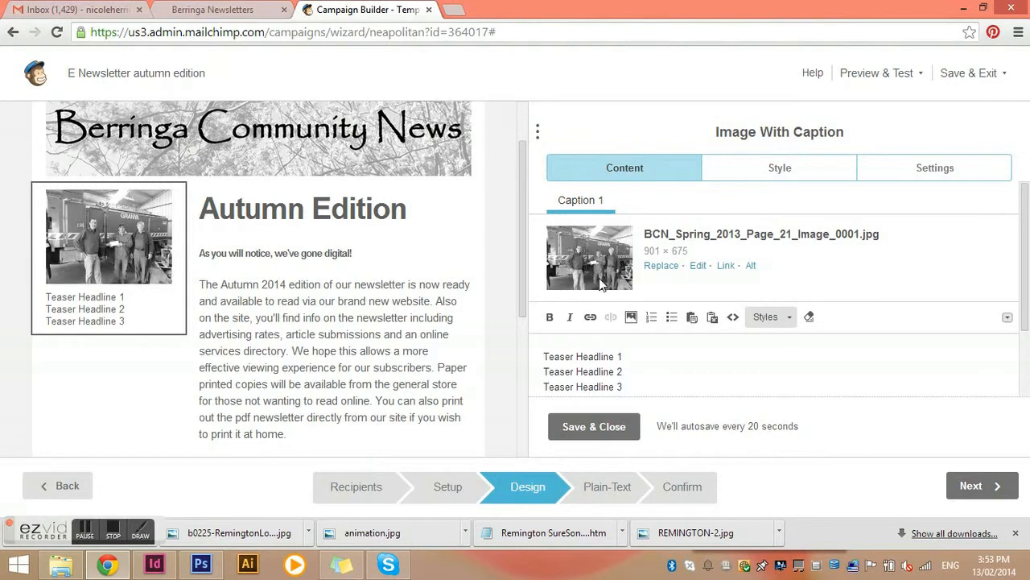
scroll(651, 367, down, 1)
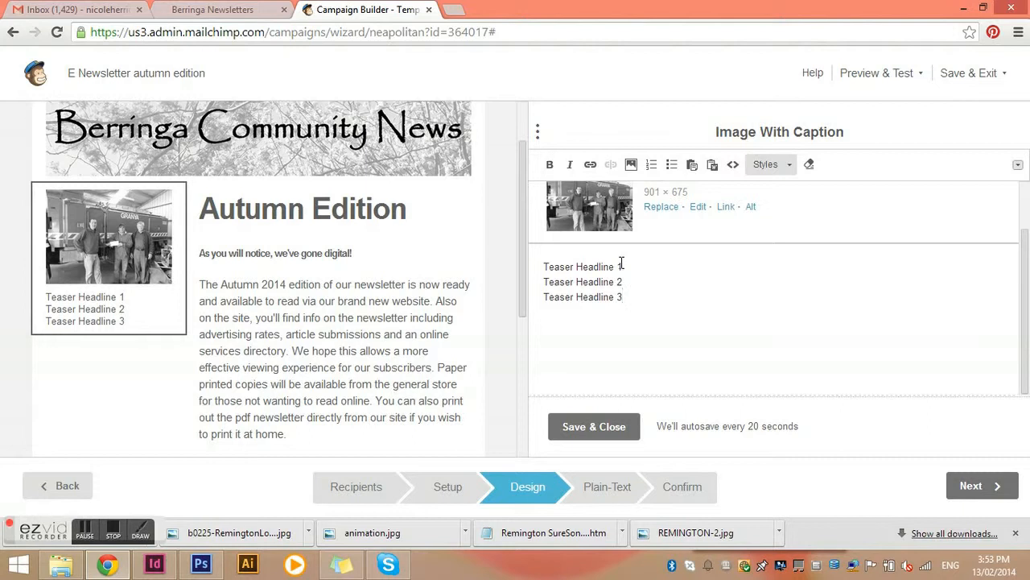
click(567, 425)
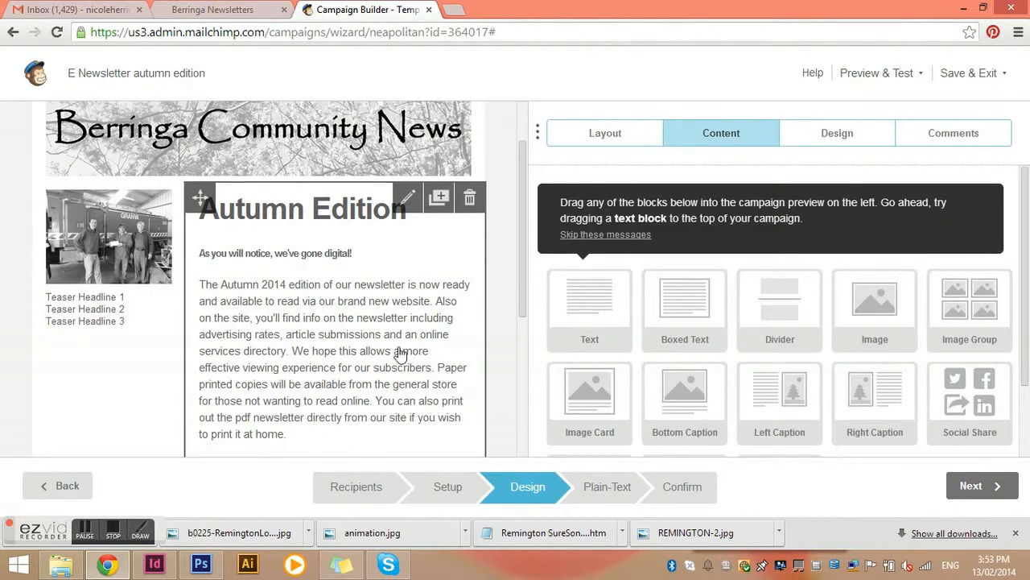
Proceed from the Design step through Plain-Text to the Confirm page
scroll(387, 357, down, 3)
scroll(360, 357, up, 4)
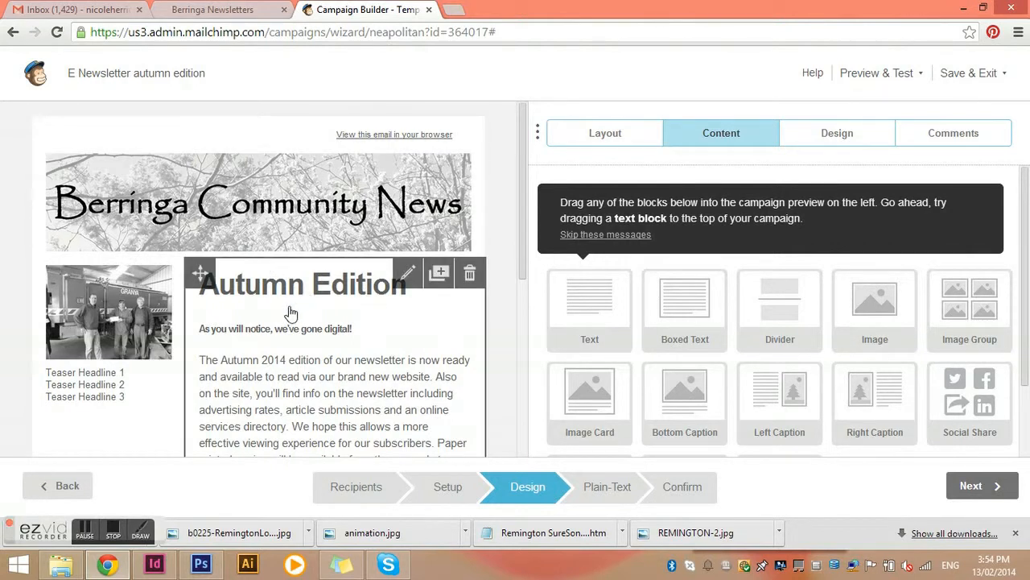
click(972, 486)
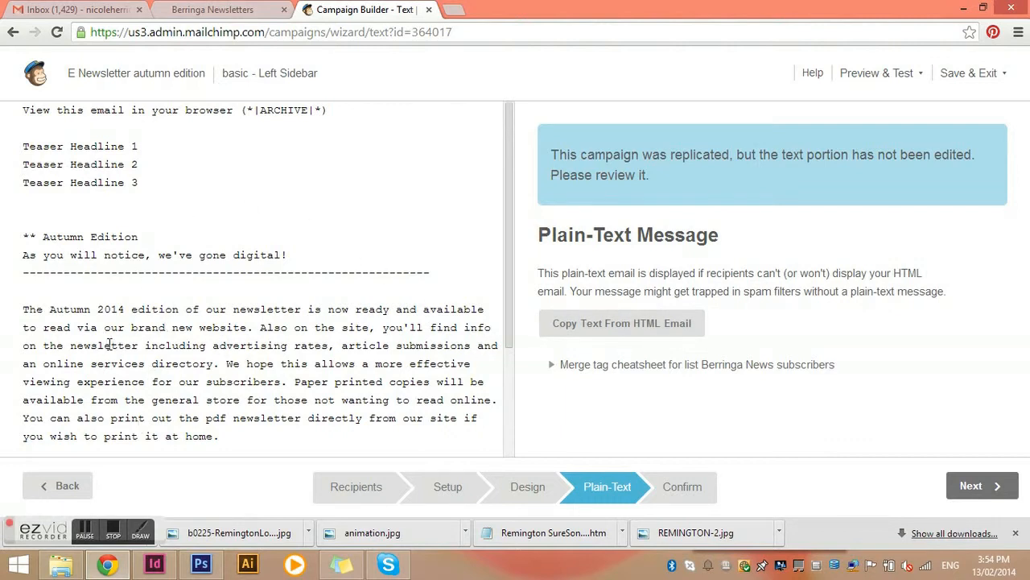
click(973, 487)
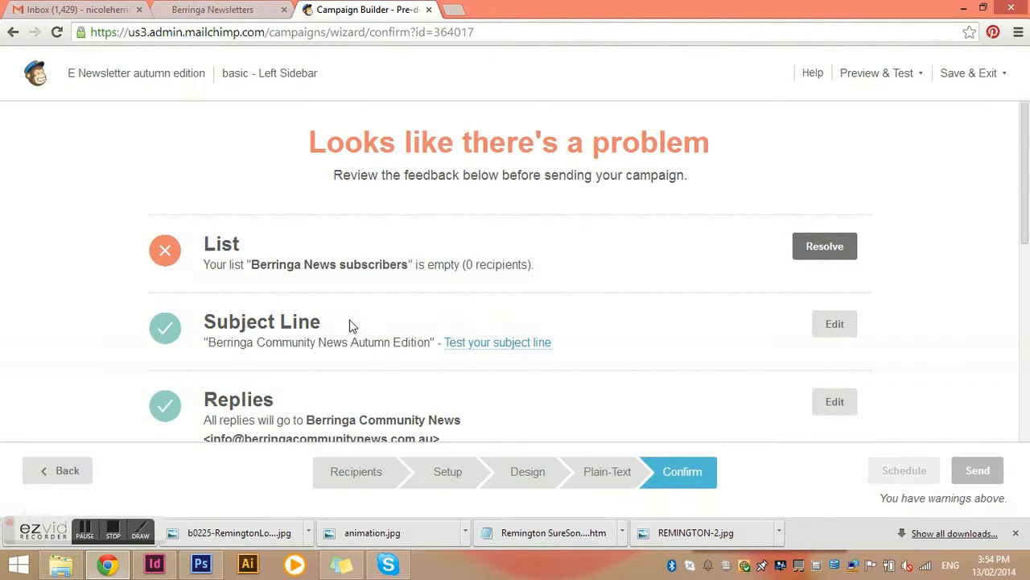
Review the pre-send checklist on the Confirm page
scroll(349, 325, down, 1)
scroll(349, 325, down, 1)
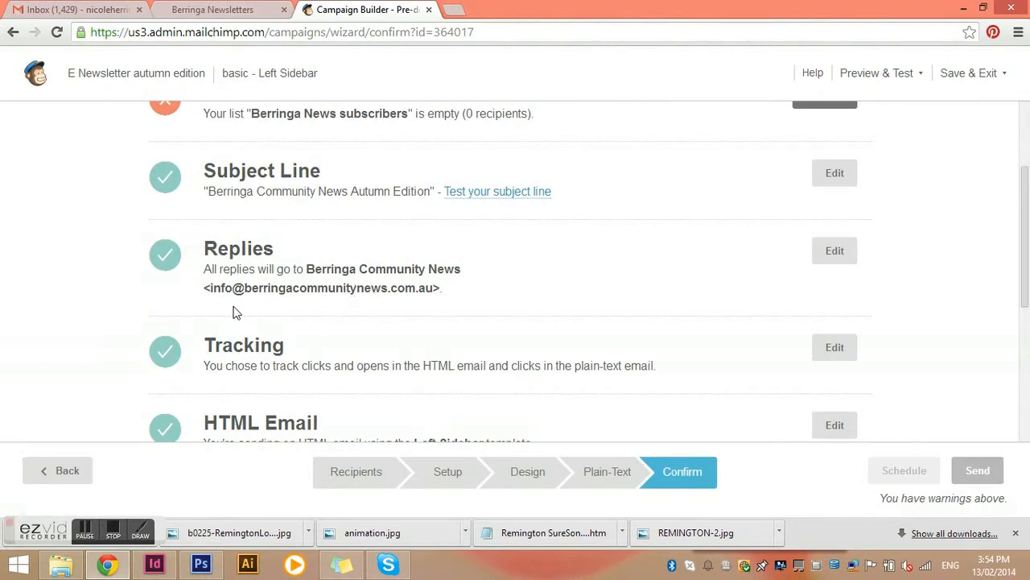
scroll(442, 304, down, 2)
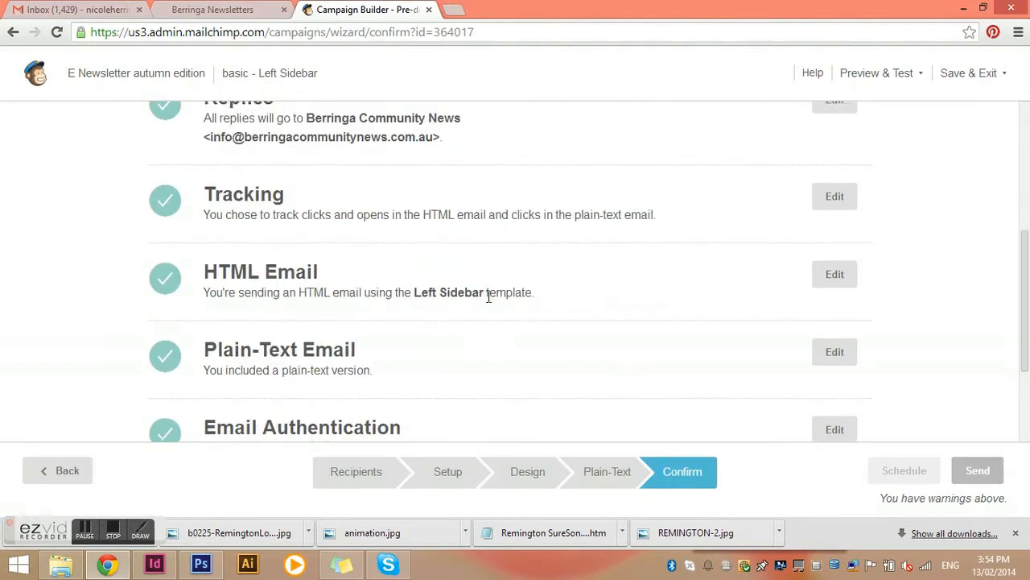
scroll(539, 292, down, 2)
scroll(539, 299, up, 4)
scroll(529, 304, down, 4)
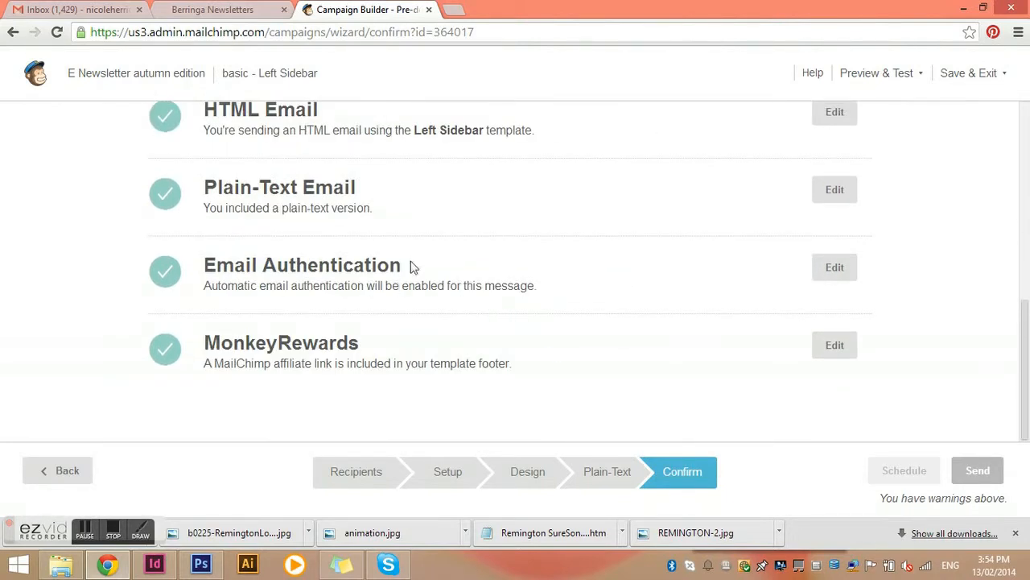
scroll(577, 266, up, 5)
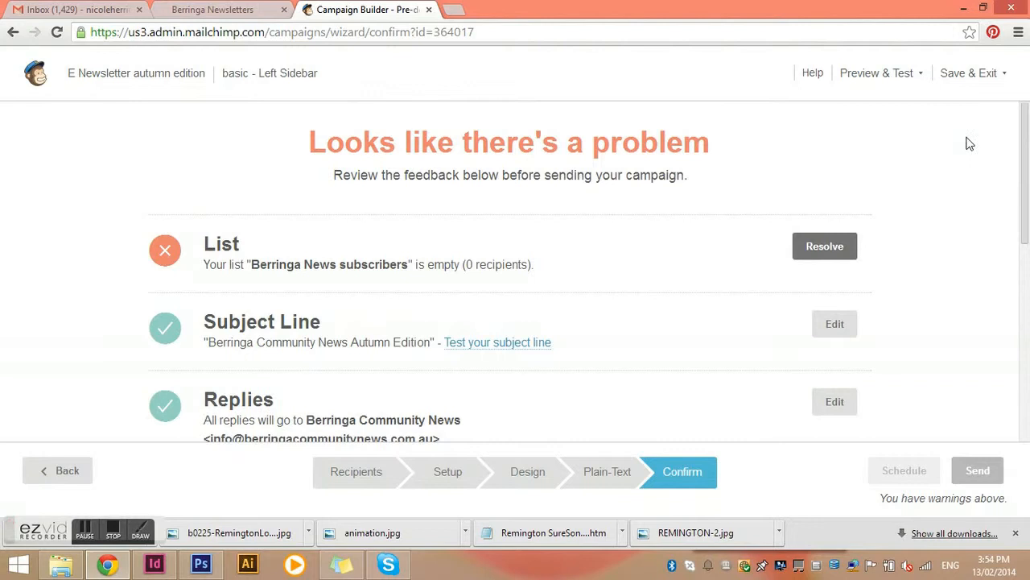
Open the popup preview of the campaign, scroll through the newsletter, and close it
click(870, 78)
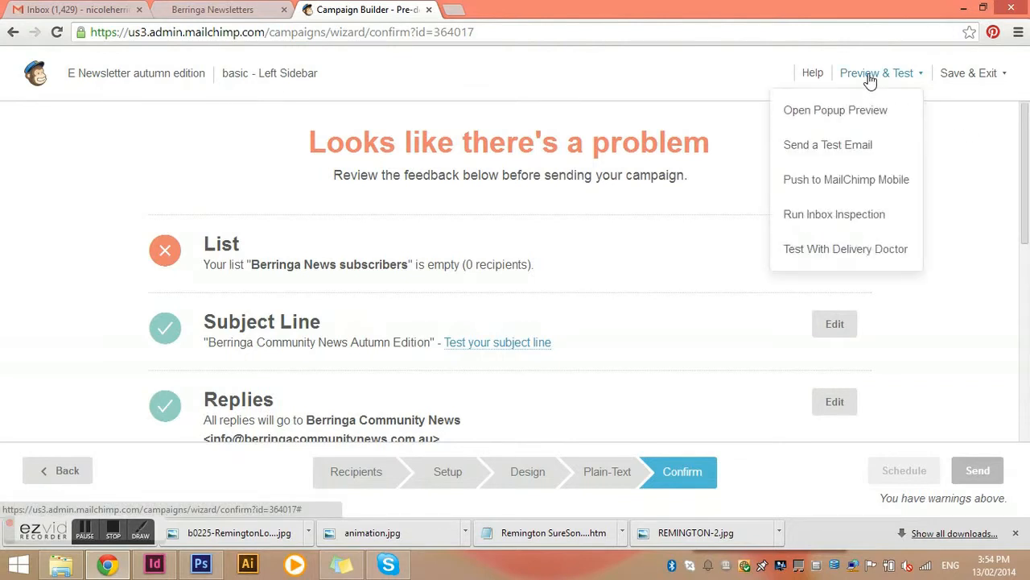
click(843, 117)
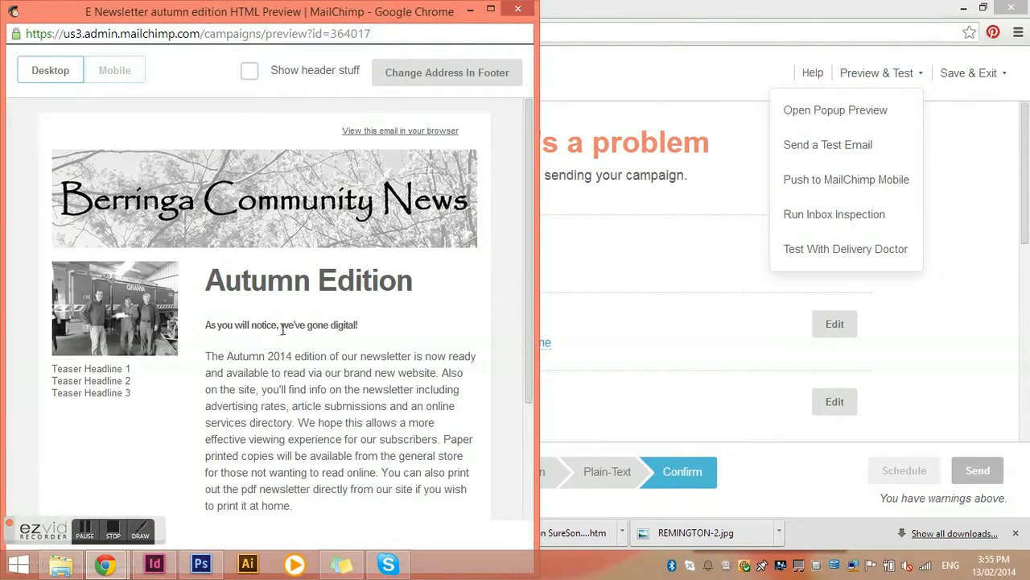
scroll(281, 335, down, 3)
scroll(288, 336, up, 3)
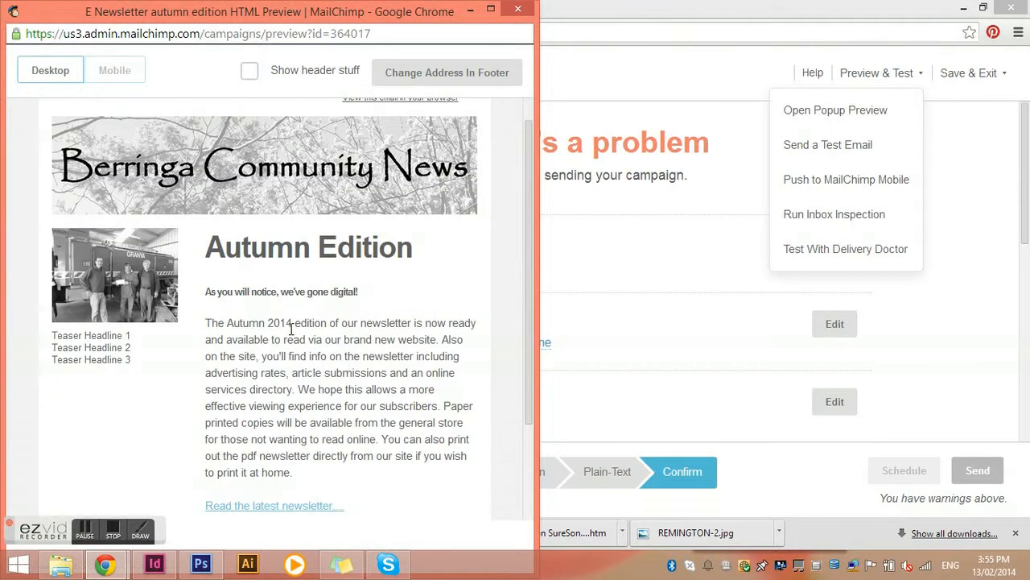
scroll(290, 336, down, 3)
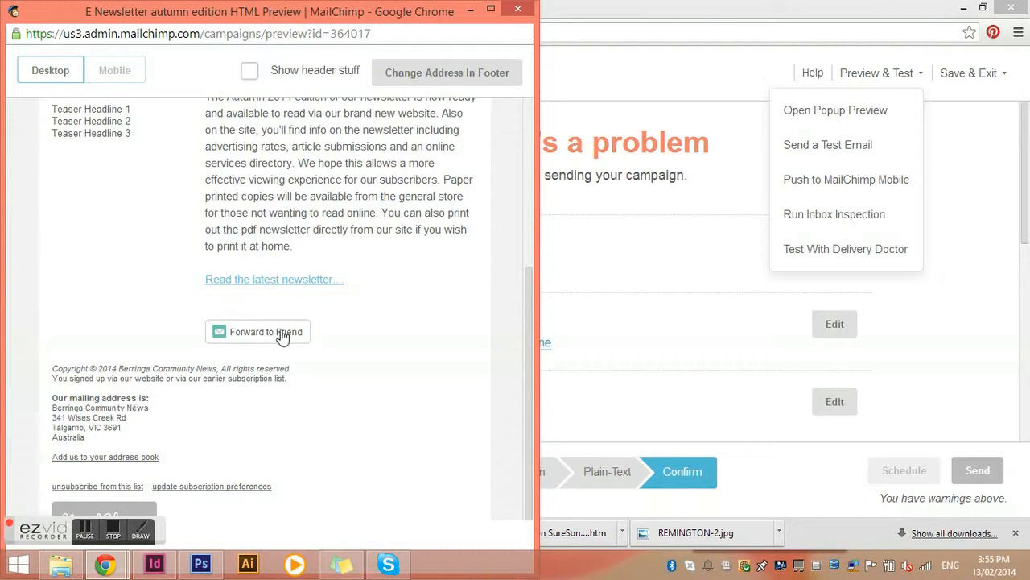
click(518, 10)
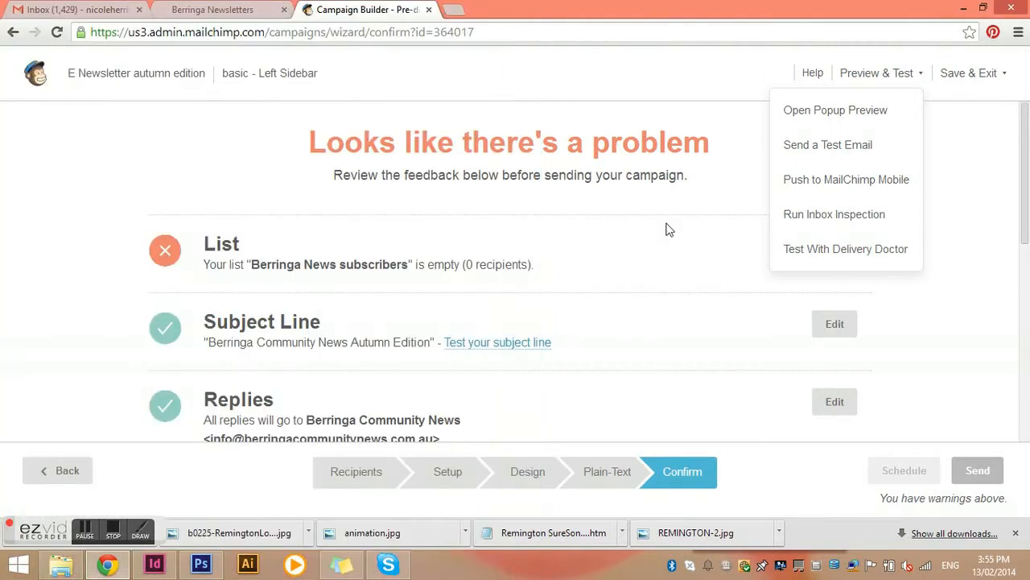
click(947, 224)
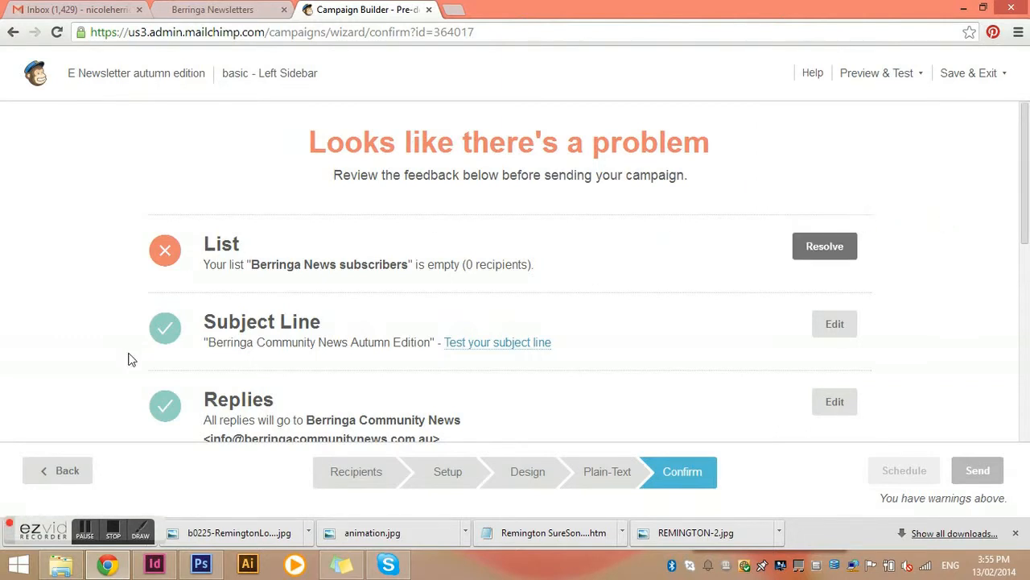
Save and exit the campaign to the Dashboard
scroll(386, 313, down, 2)
scroll(385, 314, down, 3)
scroll(386, 305, up, 5)
scroll(708, 314, down, 3)
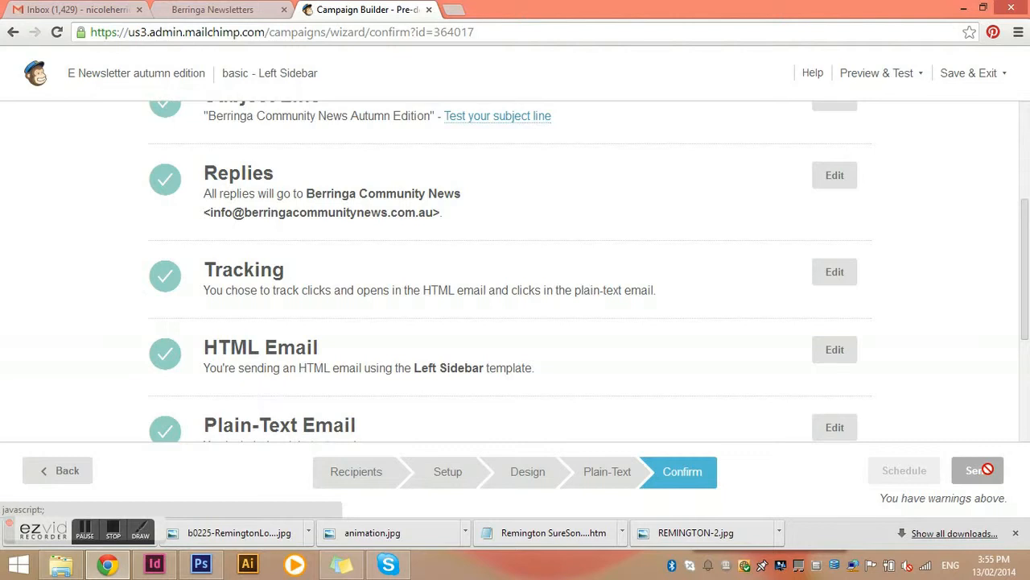
scroll(472, 226, up, 3)
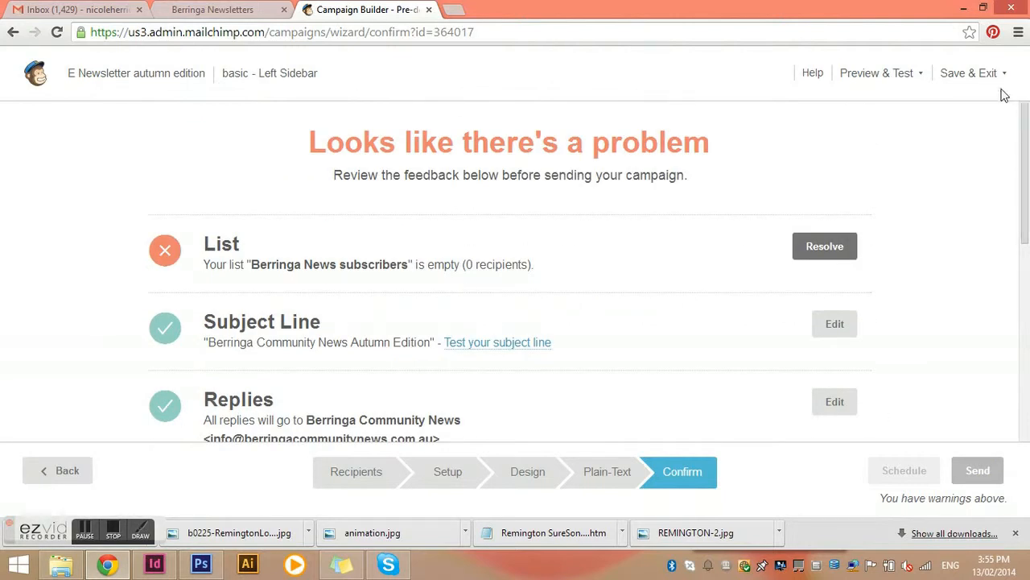
click(972, 74)
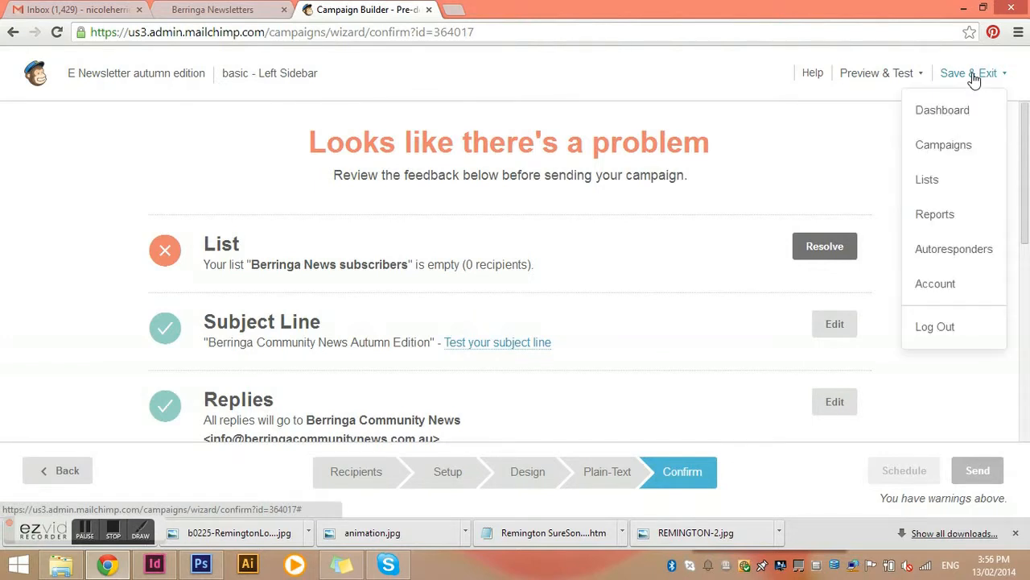
click(932, 108)
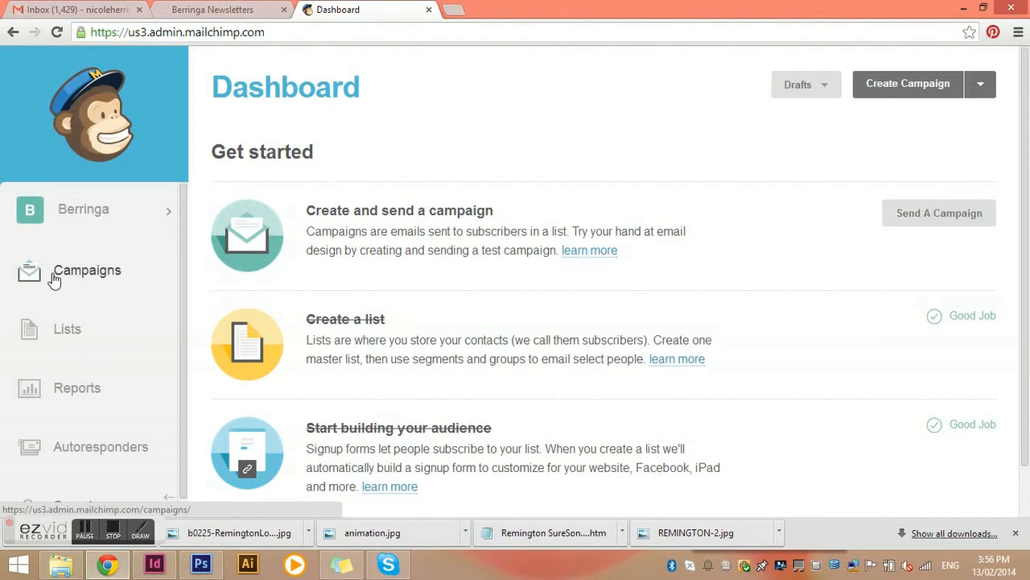
Open the Berringa News subscribers list and view its subscribers
click(62, 332)
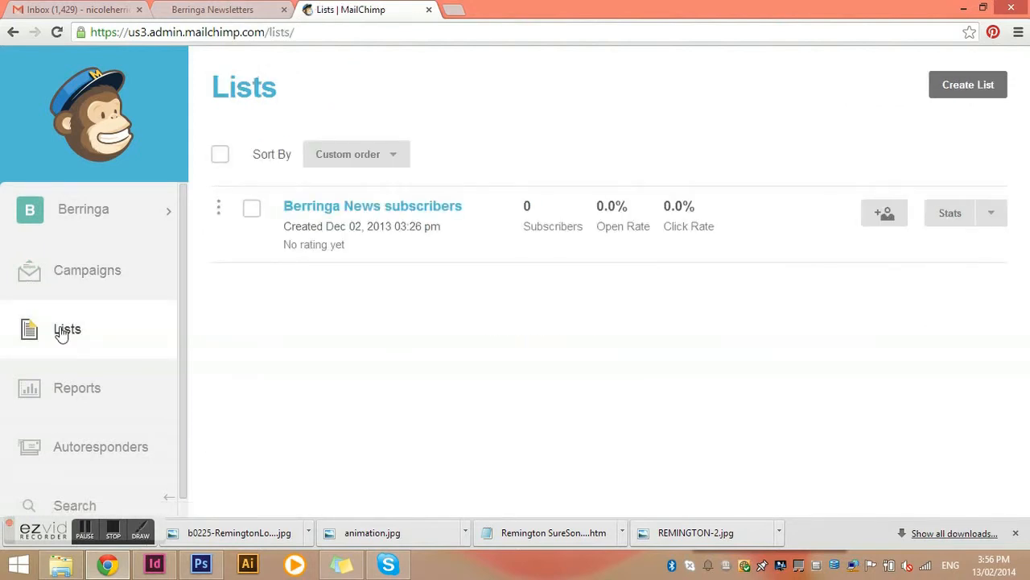
click(381, 210)
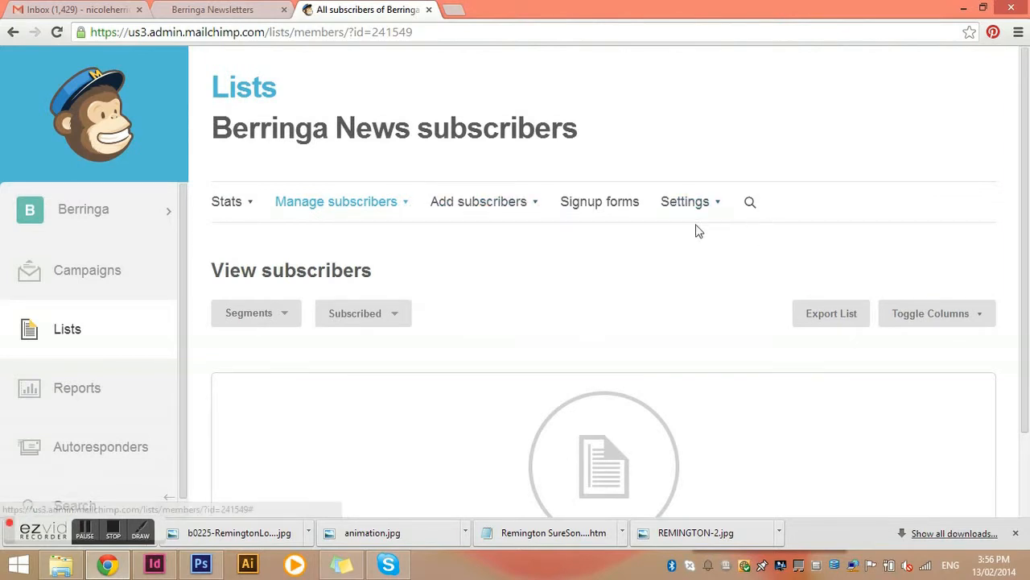
scroll(692, 231, down, 3)
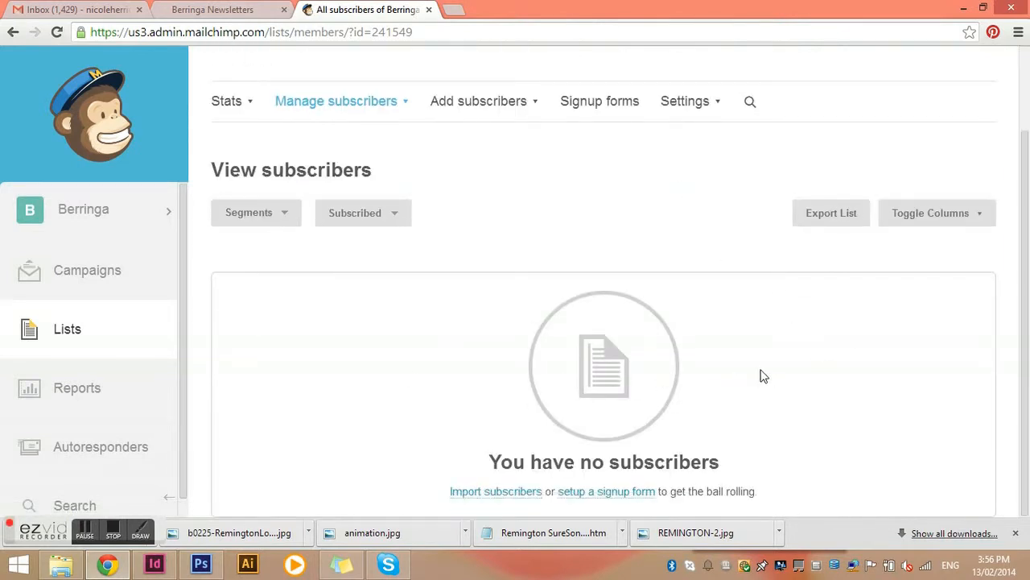
scroll(647, 338, up, 3)
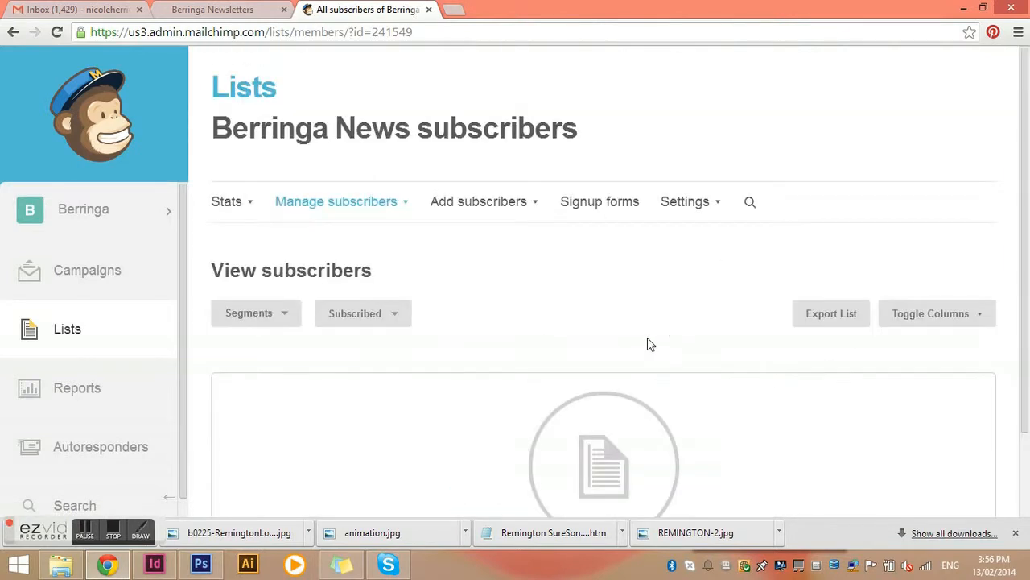
Open the Import subscribers page for the list and browse the available import sources
click(478, 207)
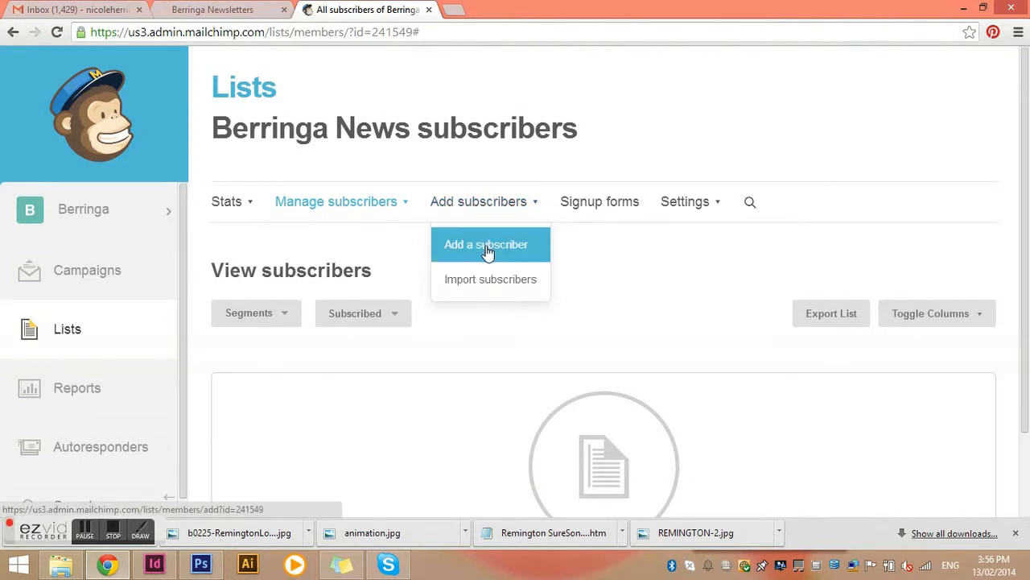
click(499, 280)
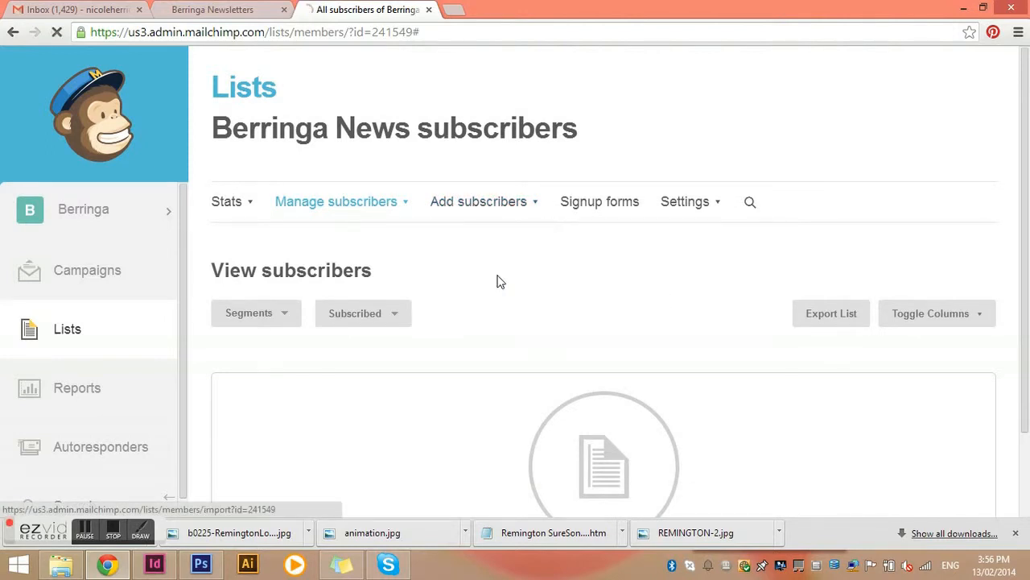
scroll(485, 260, down, 1)
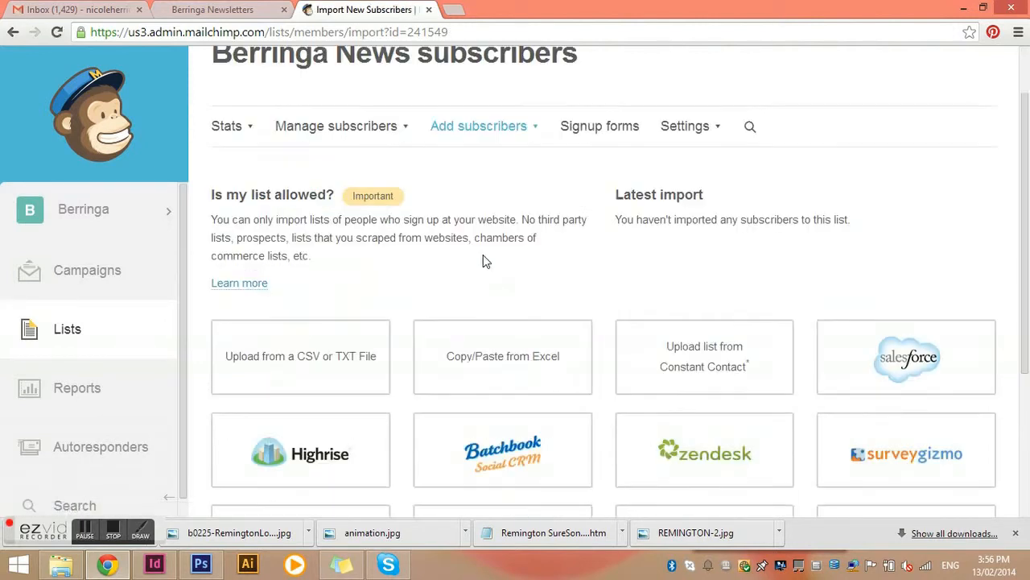
scroll(485, 260, down, 1)
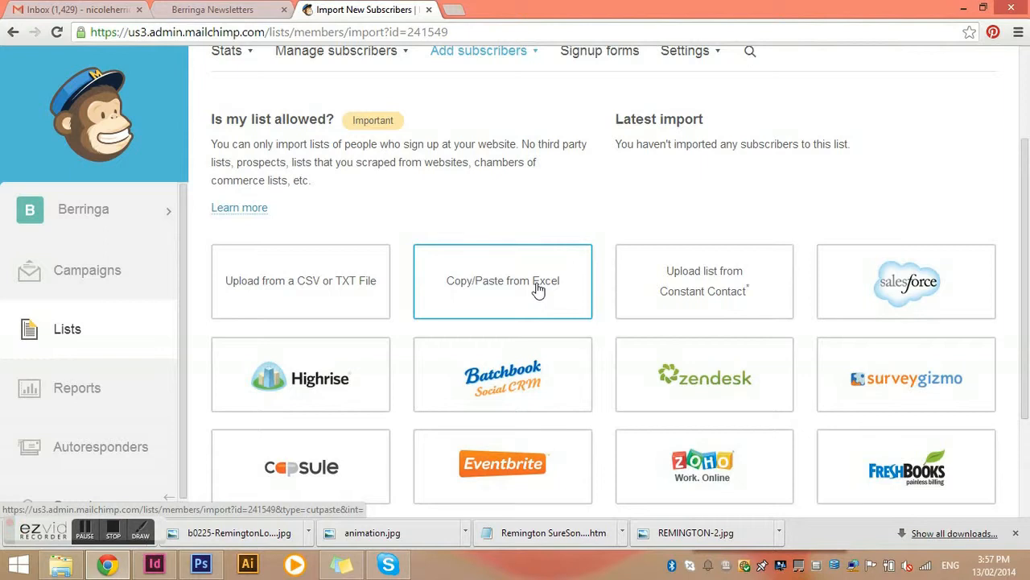
scroll(662, 279, down, 2)
scroll(661, 279, up, 4)
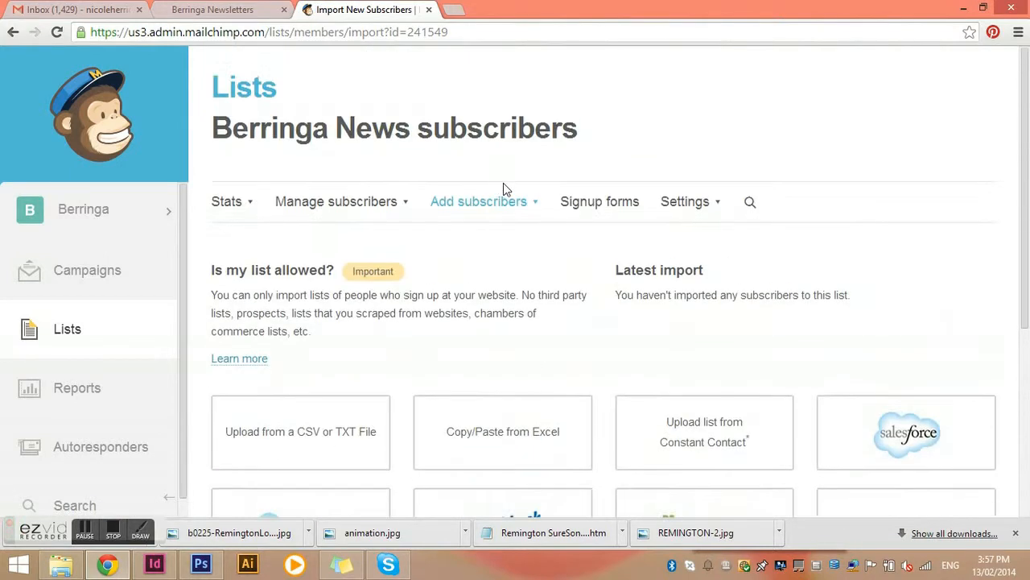
Open the Add subscriber form for the Berringa News subscribers list and review its fields
click(490, 203)
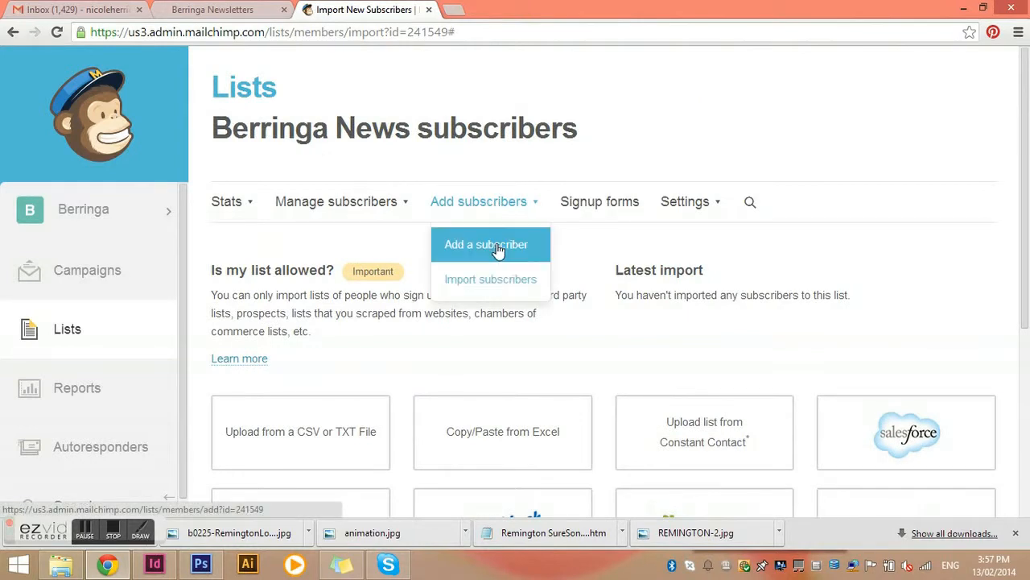
click(496, 245)
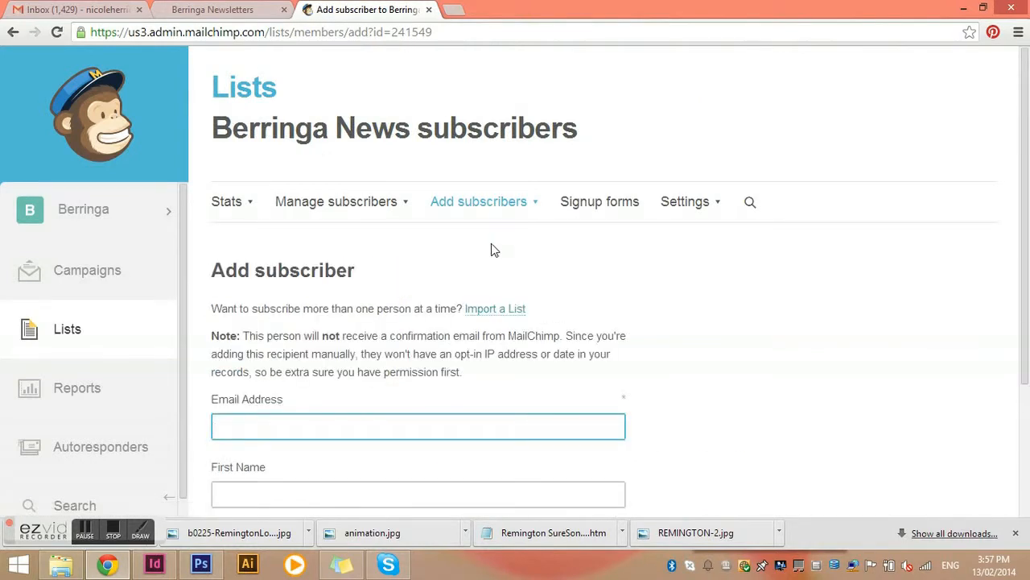
scroll(491, 243, down, 2)
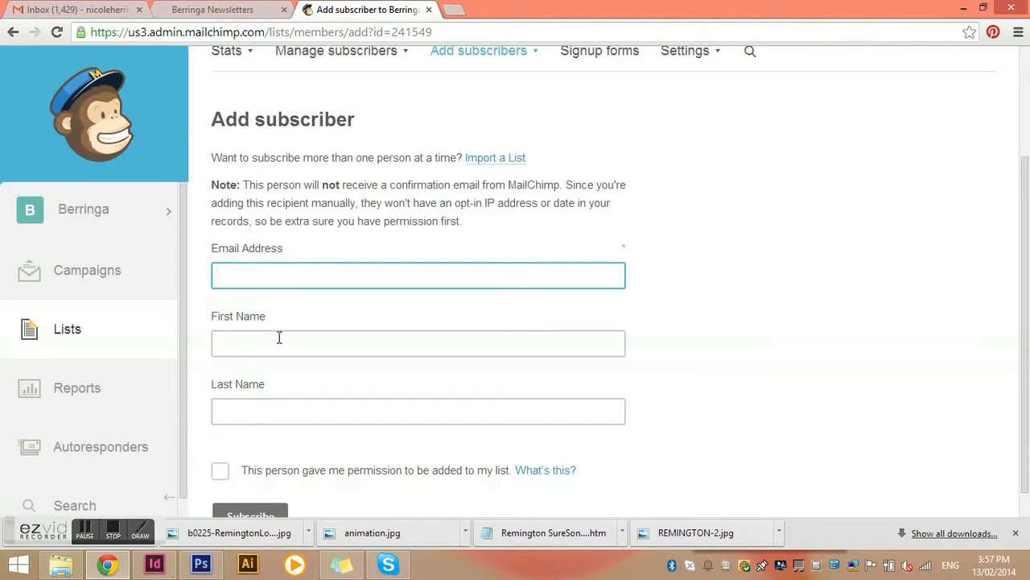
scroll(339, 376, down, 1)
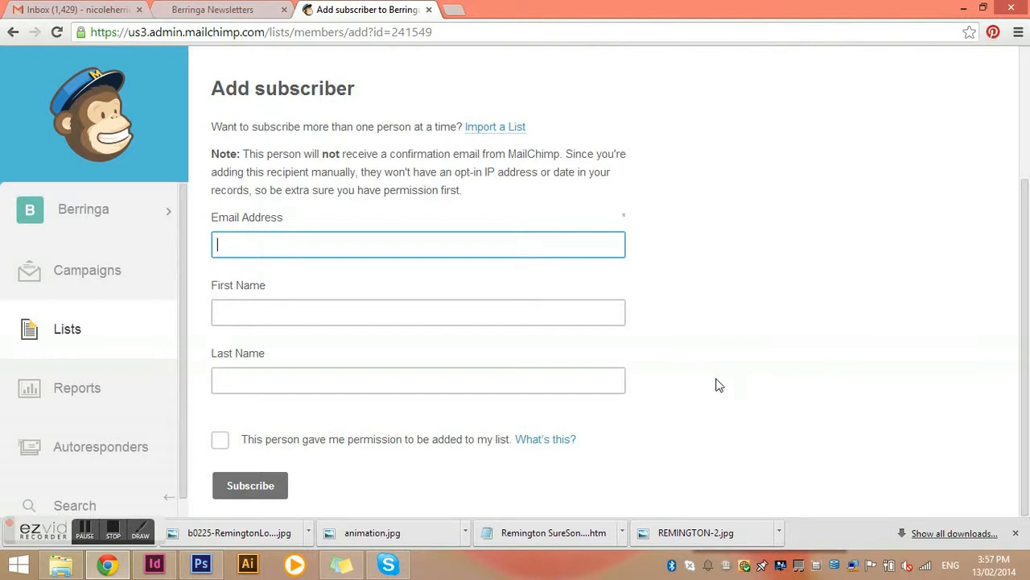
scroll(716, 383, up, 3)
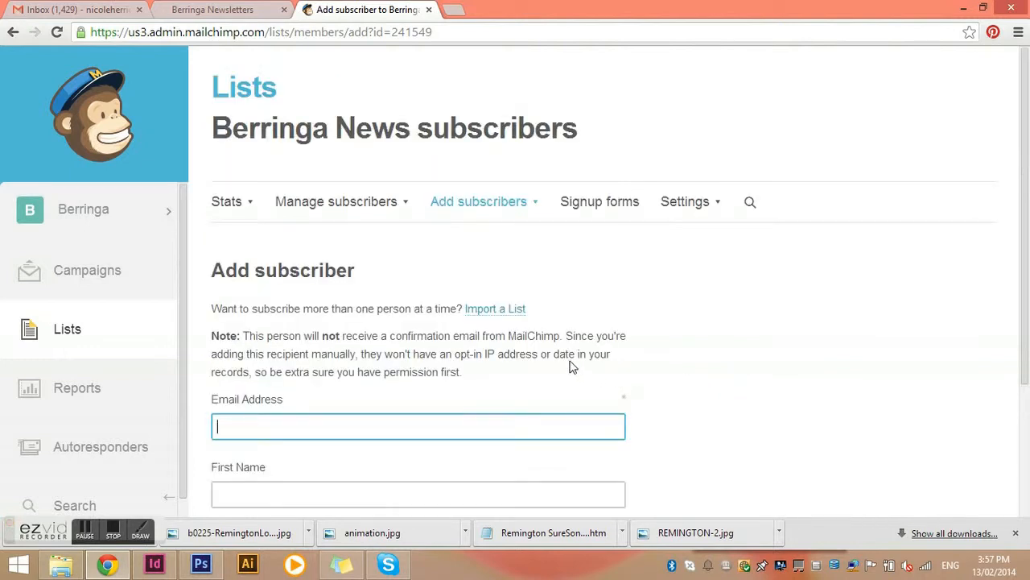